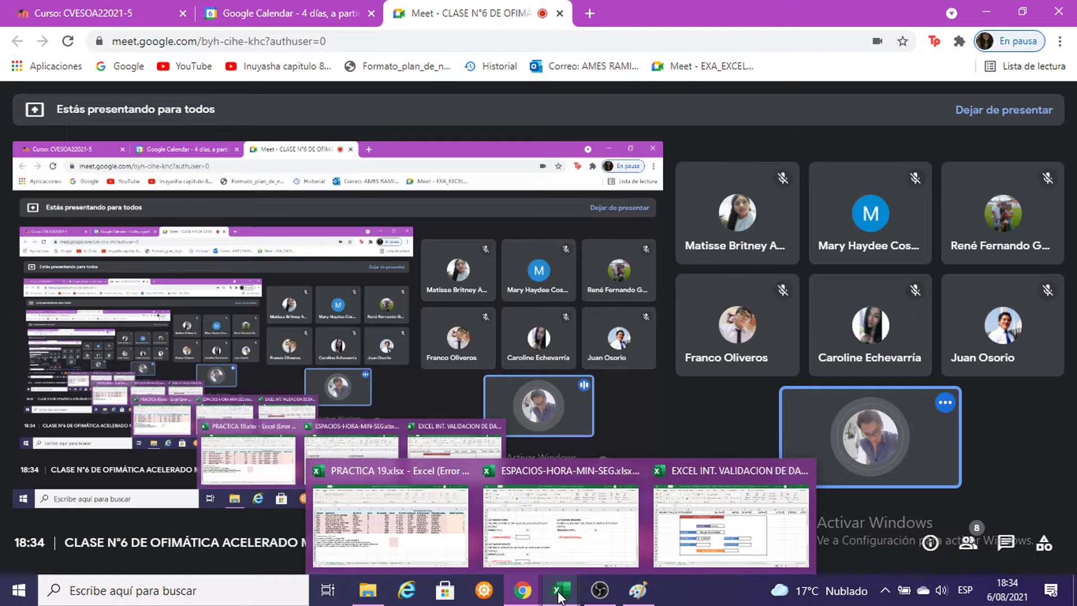
- Switch to the Excel workbook "EXCEL INT. VALIDACION DE DATOS-FUNCION DE BUSQUEDA Y REFERENCIA-FUNCIONES LOGICAS (2)"
left_click(558, 595)
left_click(600, 592)
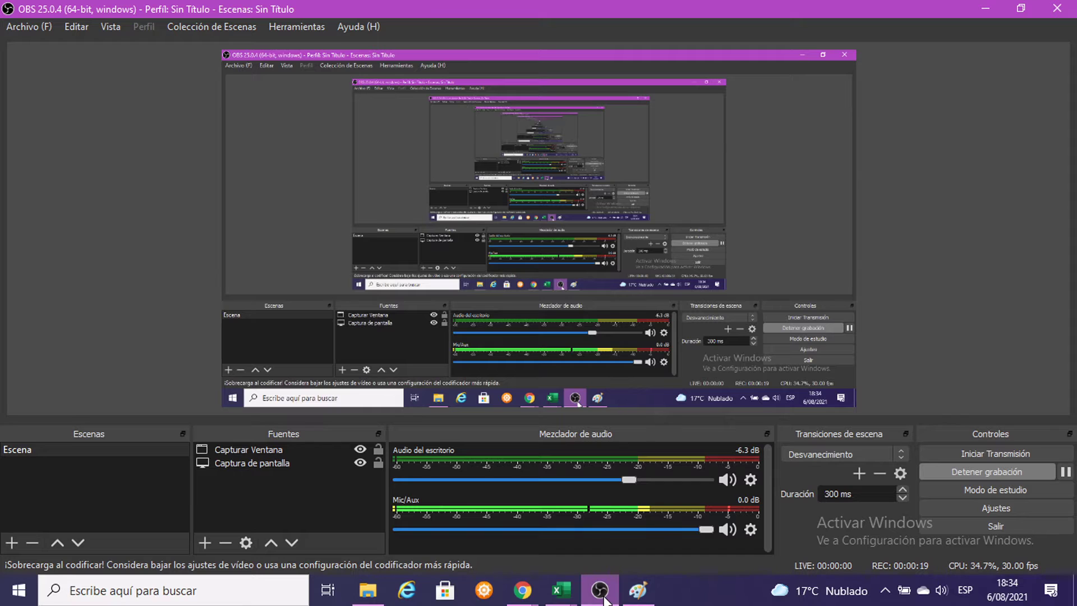
left_click(605, 600)
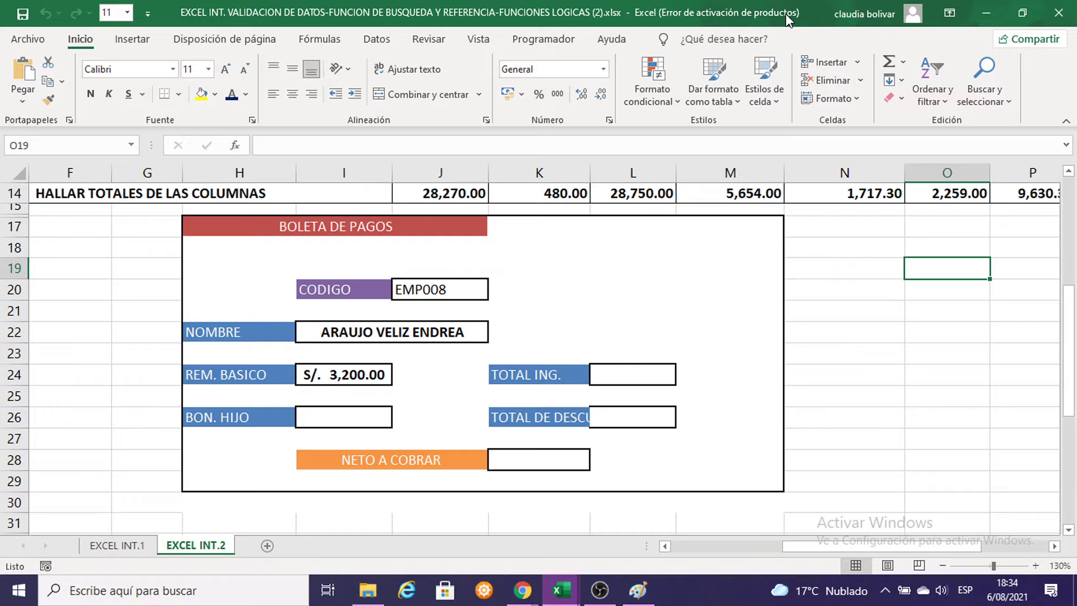
- Format the empty pay slip cells L24, I26, K28 and L26 with bold text at font size 18
left_click(628, 376)
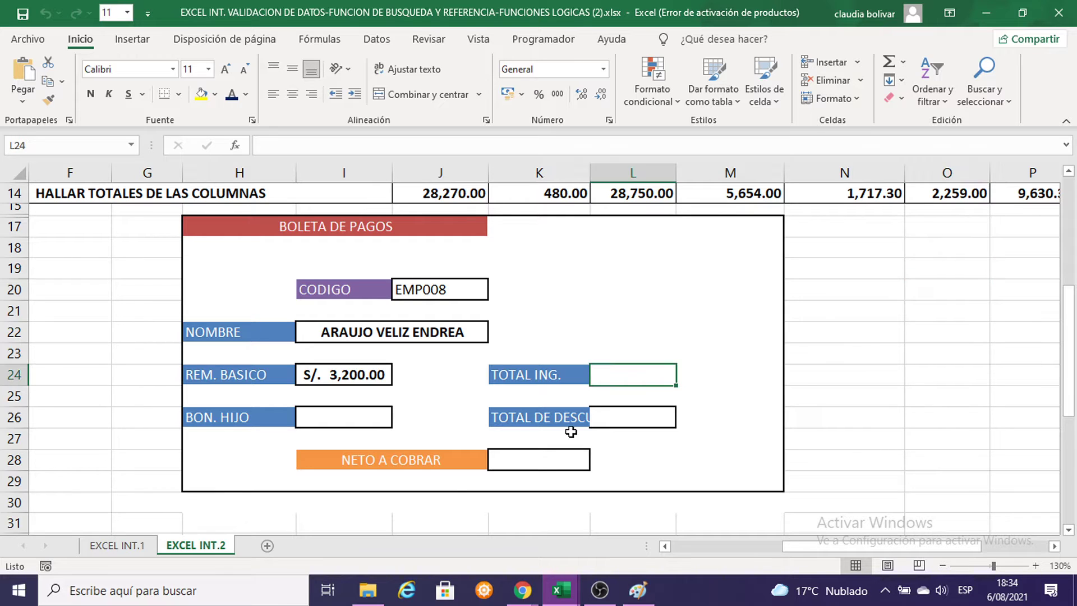
left_click(338, 417, "ctrl")
left_click(539, 460, "ctrl")
left_click(622, 415, "ctrl")
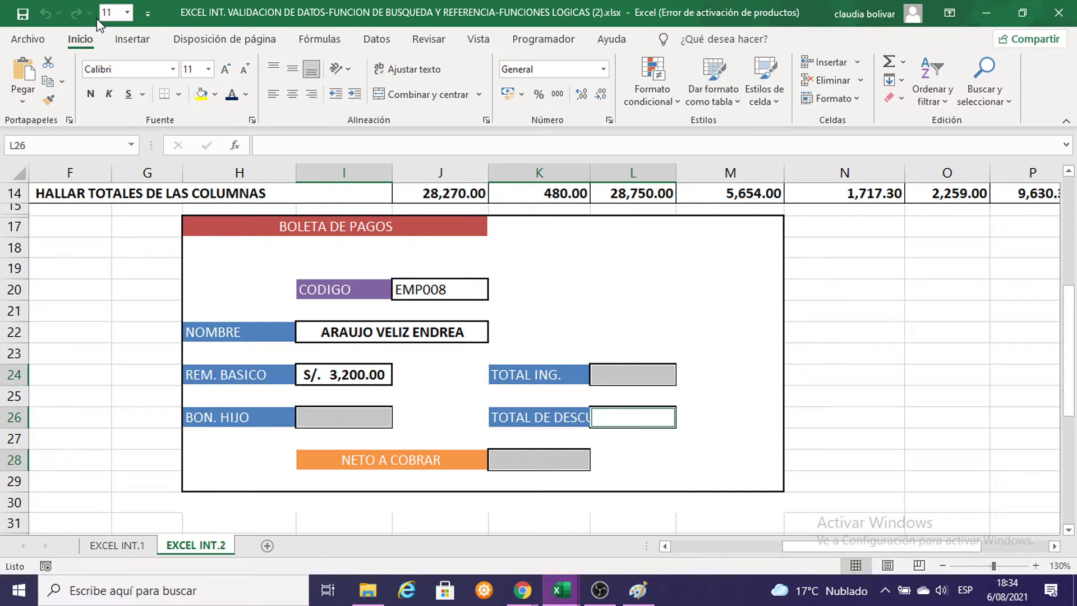
left_click(208, 69)
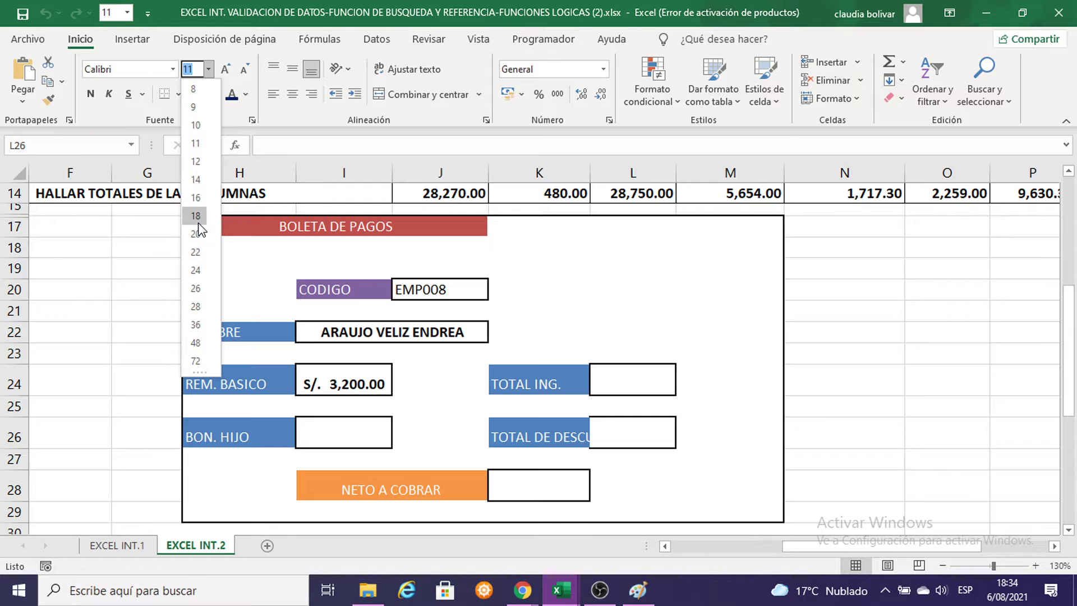
left_click(195, 215)
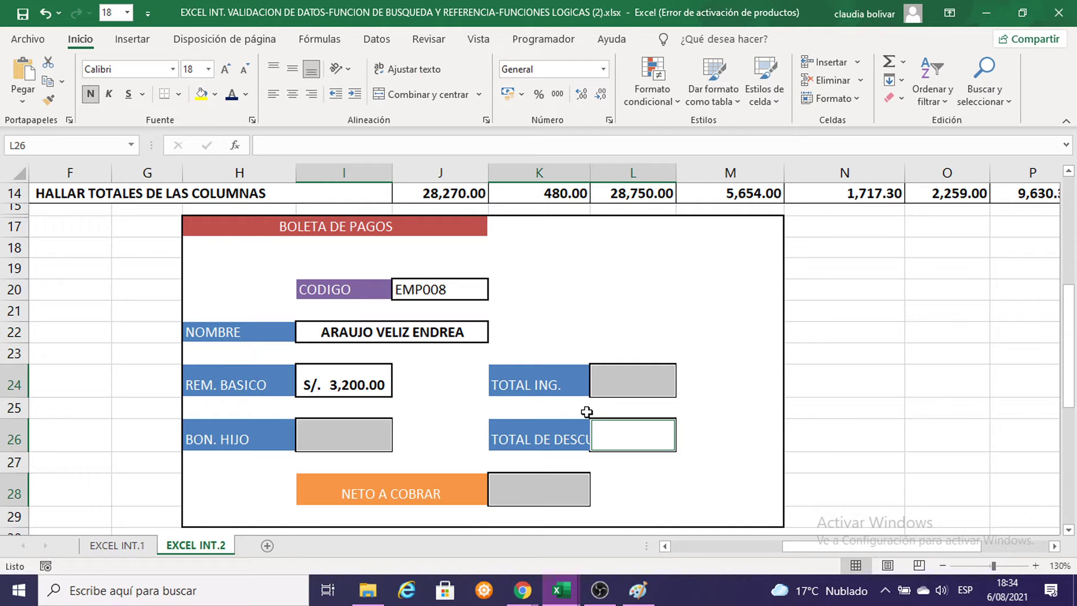
- Inspect the BUSCARV formulas behind REM. BASICO and NOMBRE, and the list of codes available in the CODIGO cell
left_click(311, 384)
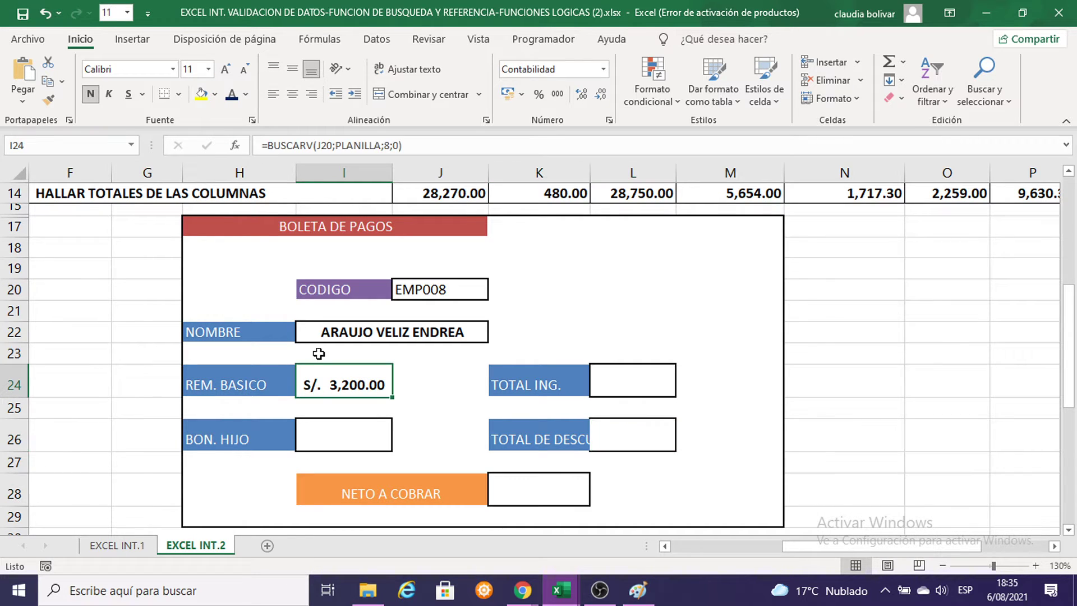
double_click(324, 334)
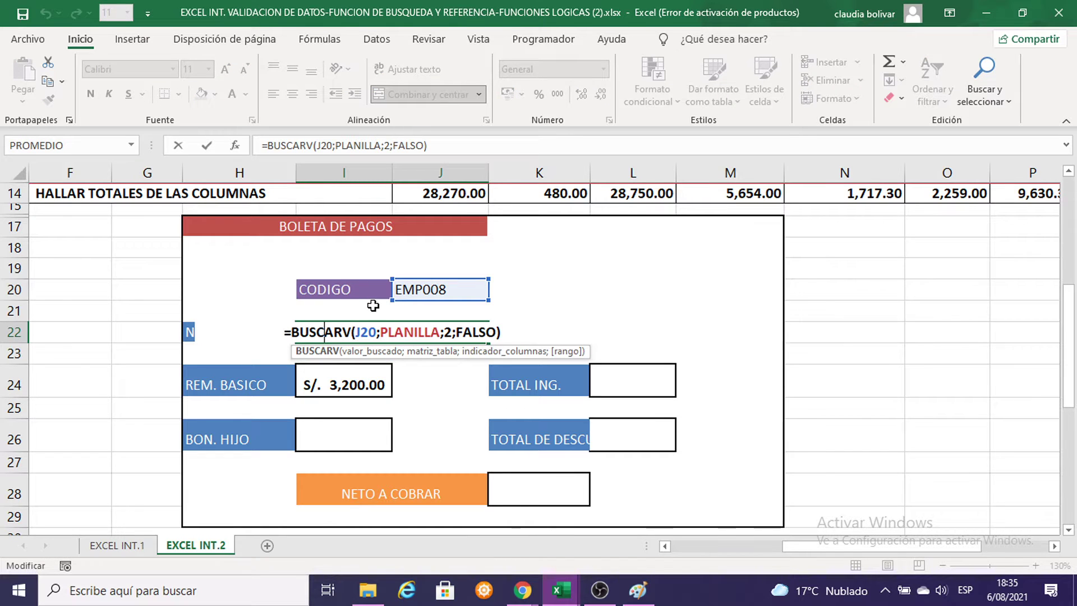
key("Return")
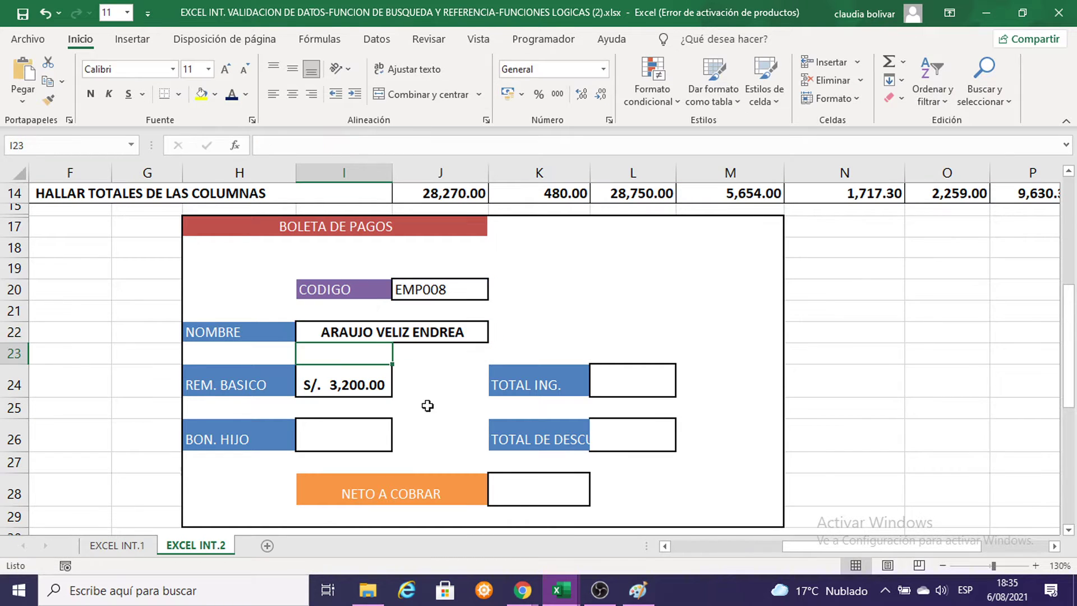
left_click(422, 290)
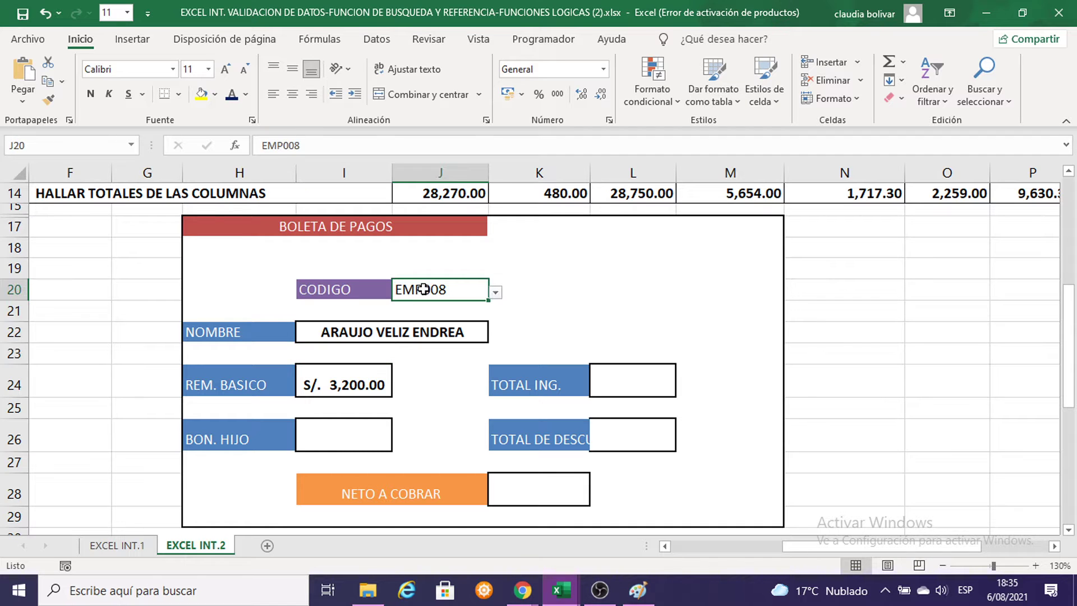
left_click(495, 292)
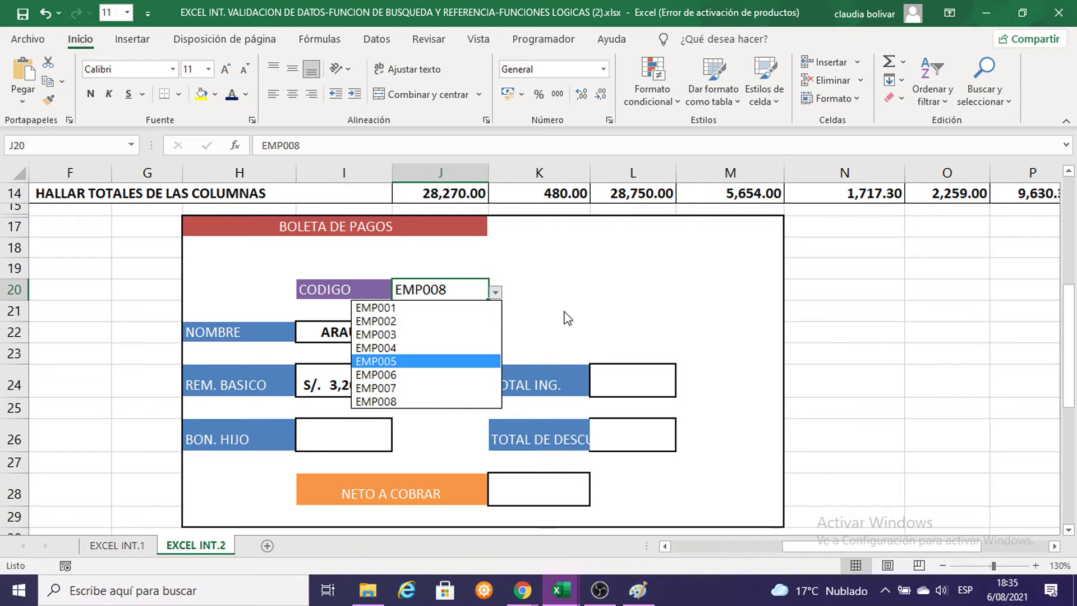
key("Escape")
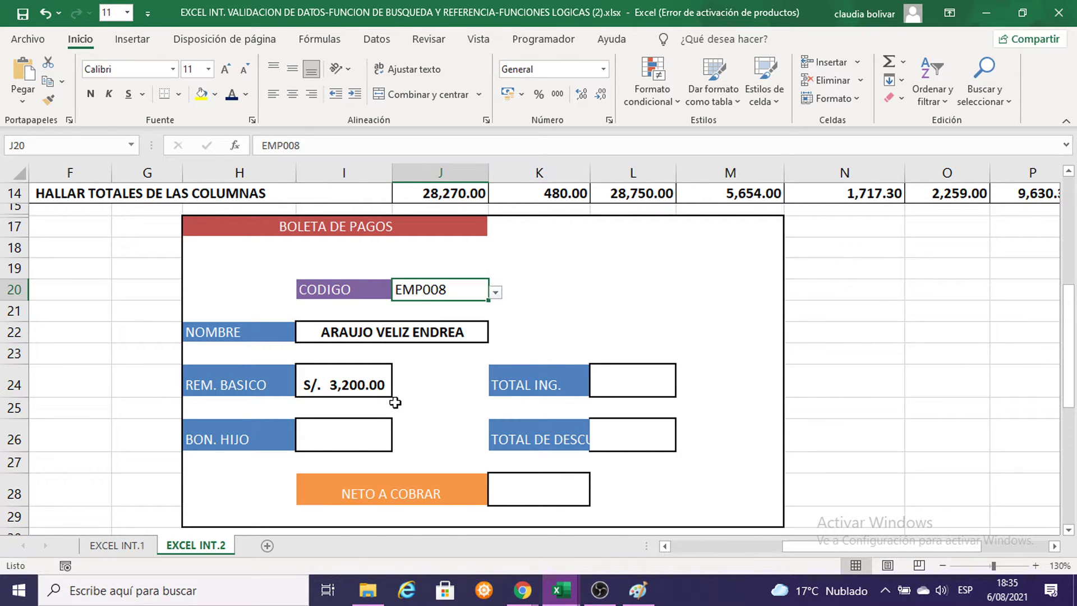
- Widen column L so the TOTAL INGRESO amounts fit in the payroll table
left_click(367, 427)
scroll(508, 373, "up", 4)
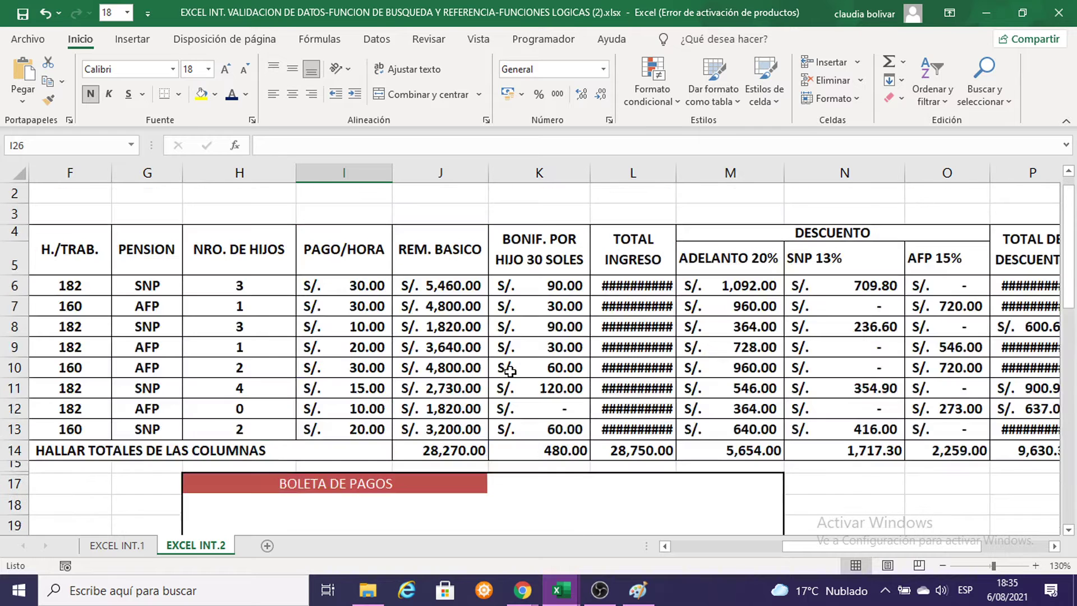
left_click_drag(555, 280, 560, 429)
left_click(652, 321)
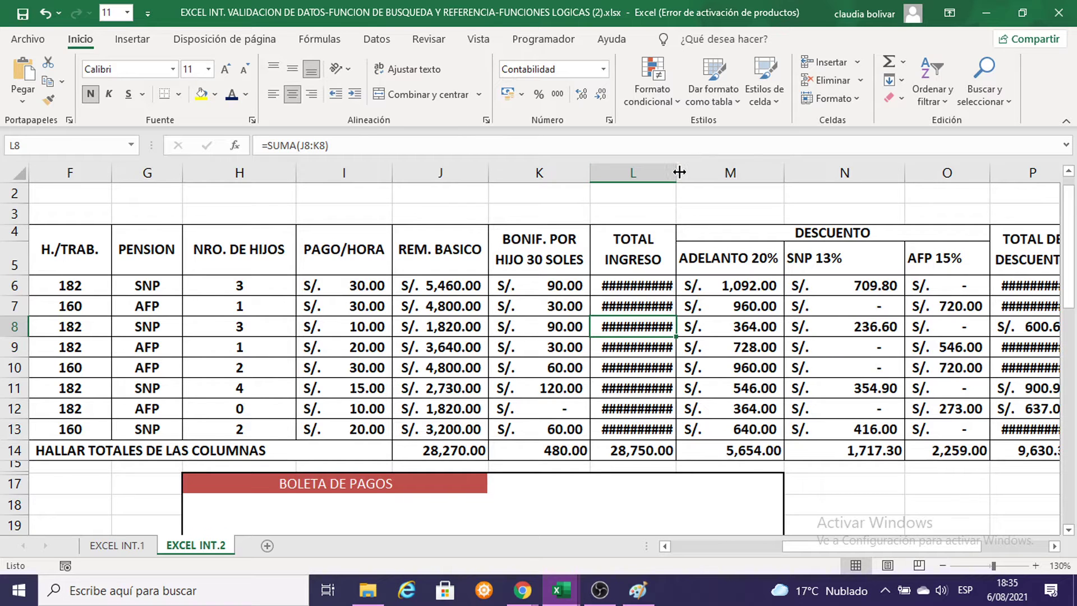
left_click_drag(679, 172, 704, 175)
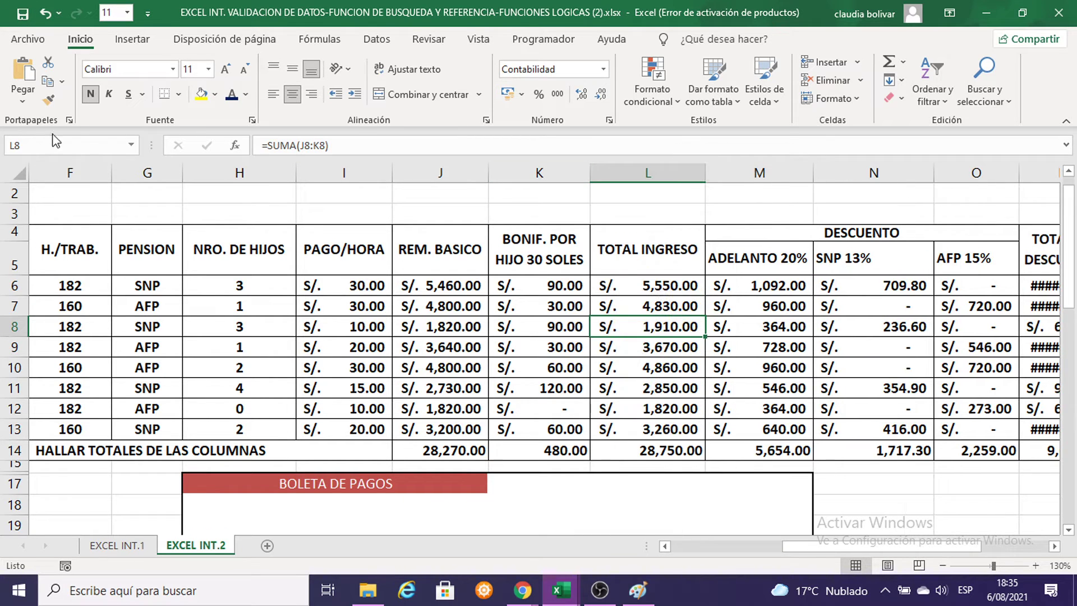
- Go to the named range PLANILLA and widen column P to fit the TOTAL DE DESCUENTO amounts
left_click(131, 145)
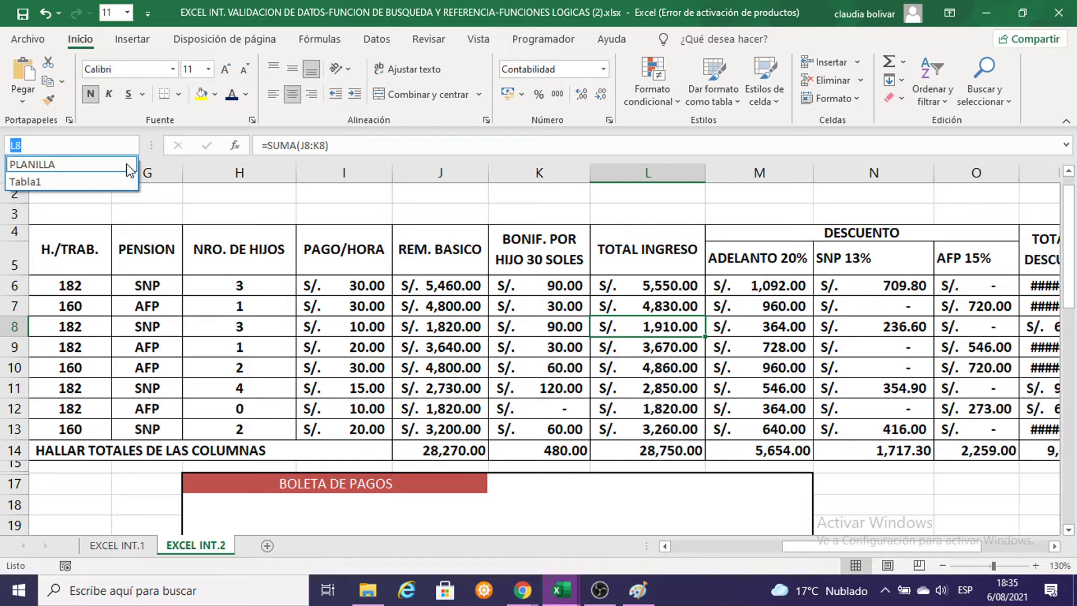
left_click(128, 166)
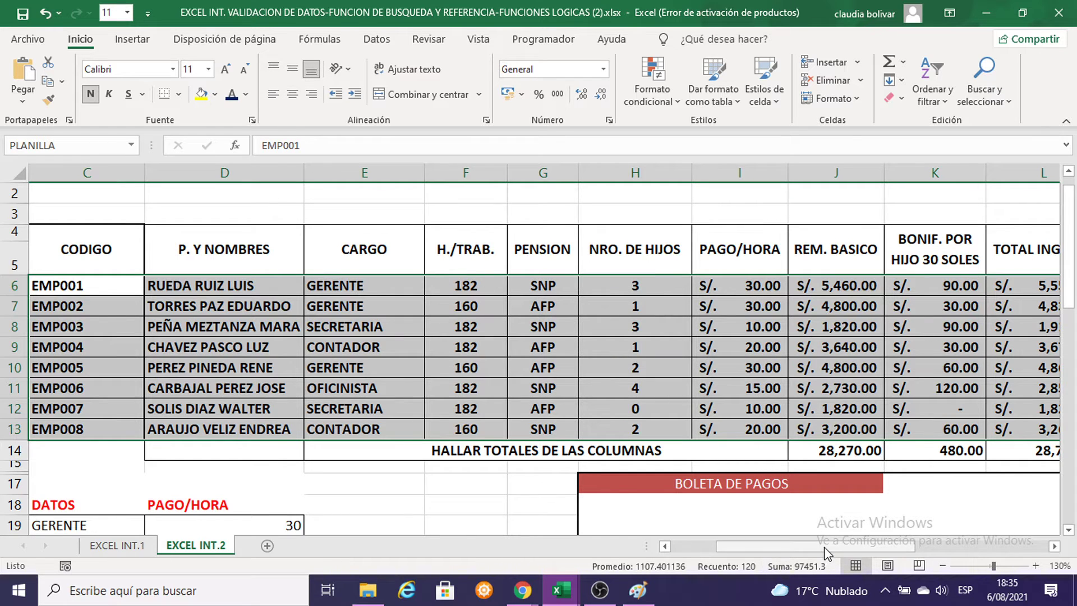
scroll(824, 263, "right", 6)
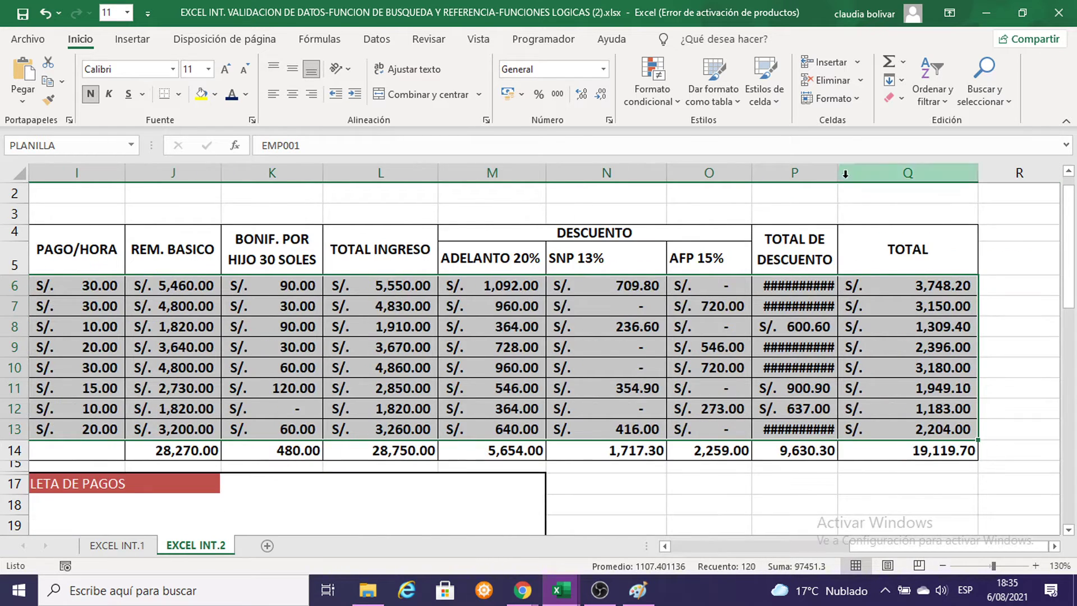
left_click_drag(837, 173, 856, 173)
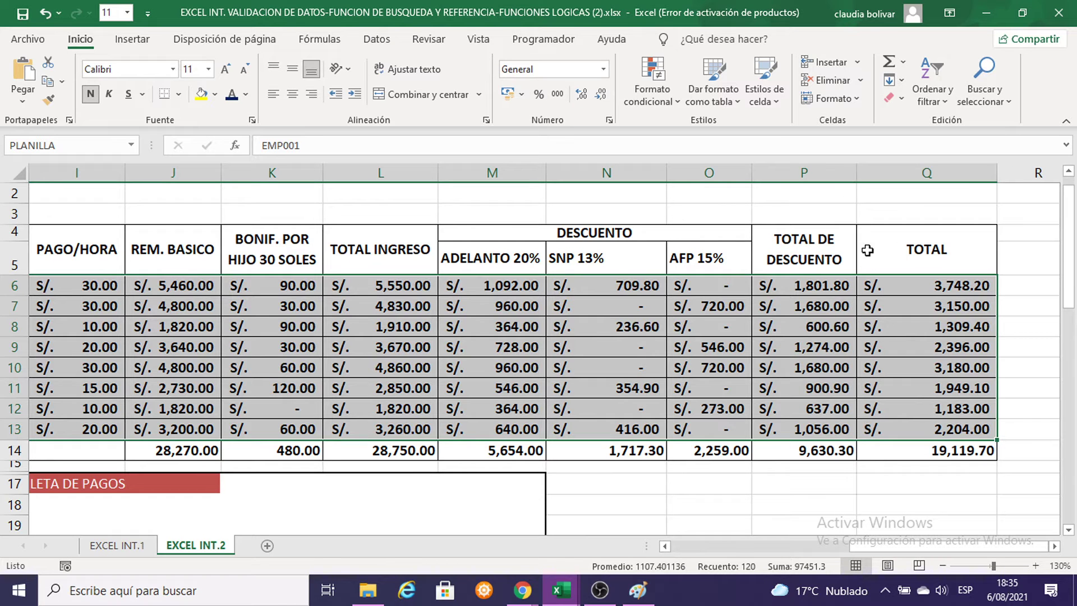
left_click(783, 499)
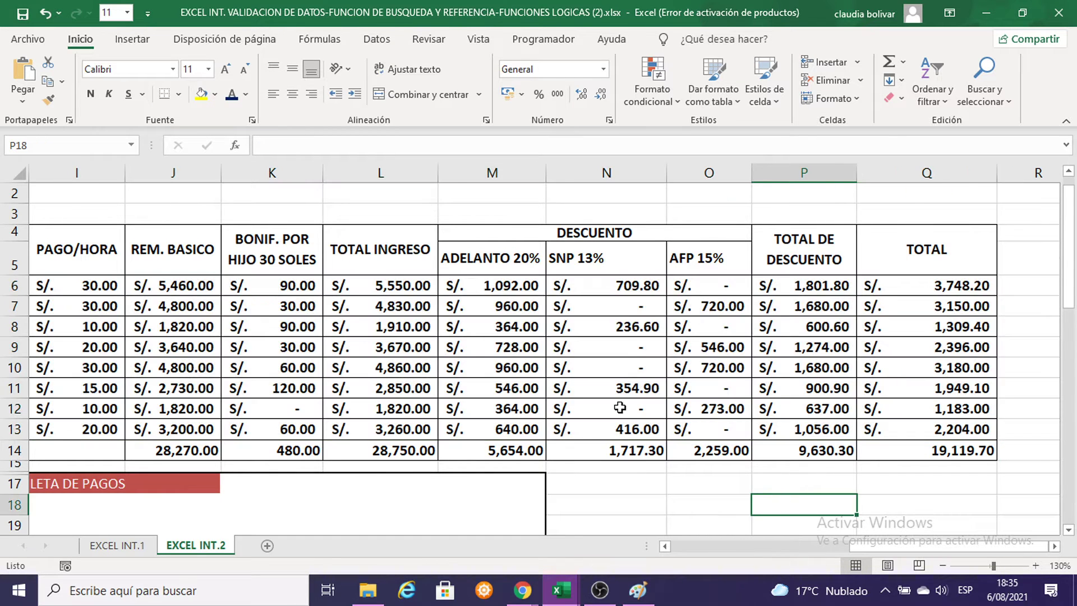
- Compare the pay slip's empty BON. HIJO field with the child bonus amounts in K6:K13 of the payroll table
scroll(783, 499, "down", 6)
left_click_drag(860, 549, 759, 517)
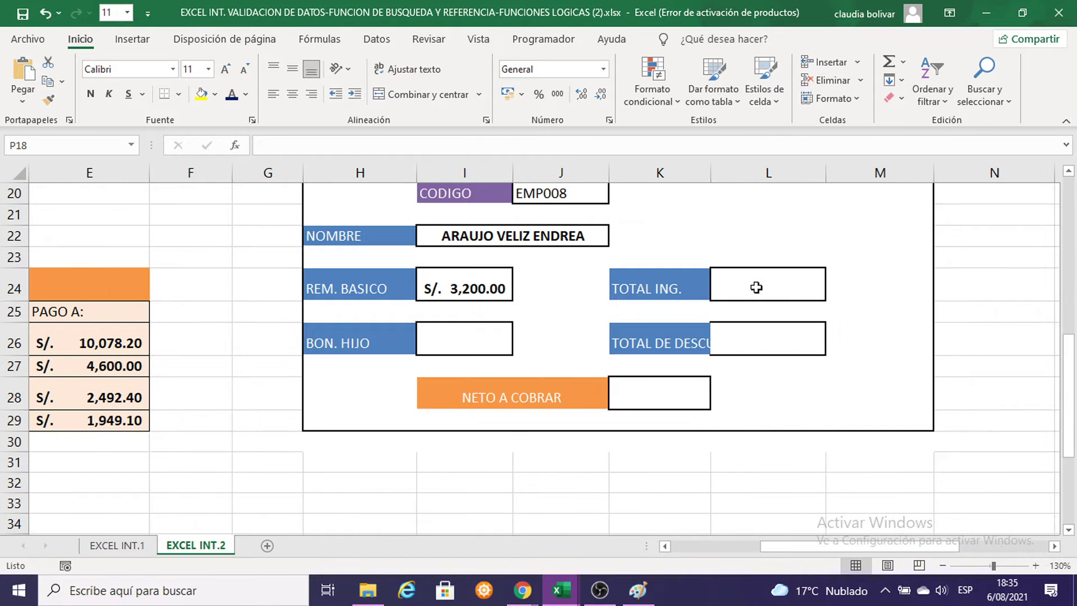
left_click(481, 345)
scroll(744, 270, "up", 1)
scroll(744, 269, "up", 5)
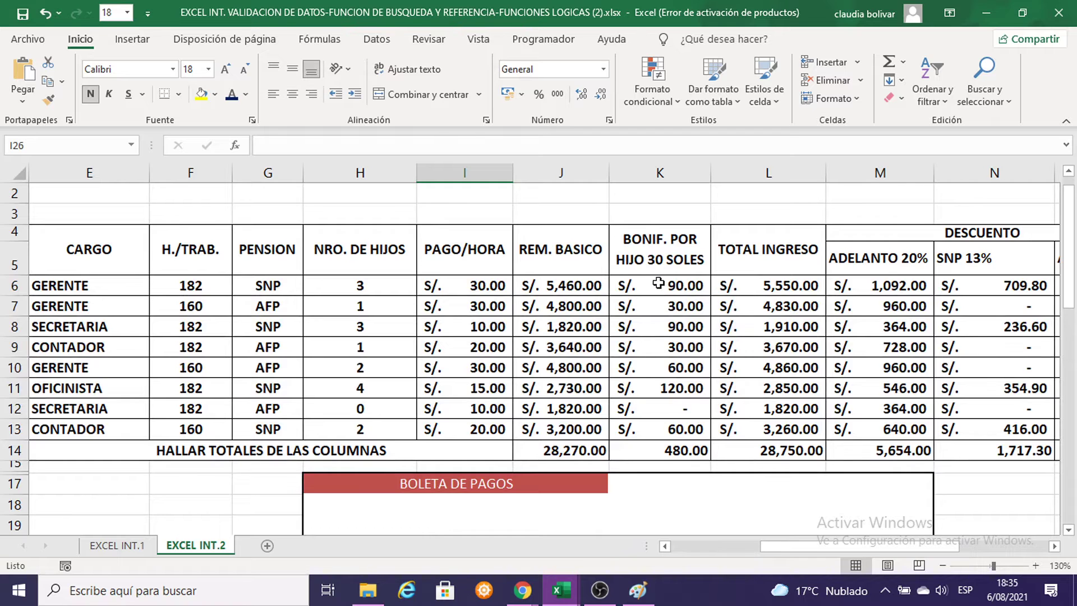
left_click_drag(657, 285, 665, 437)
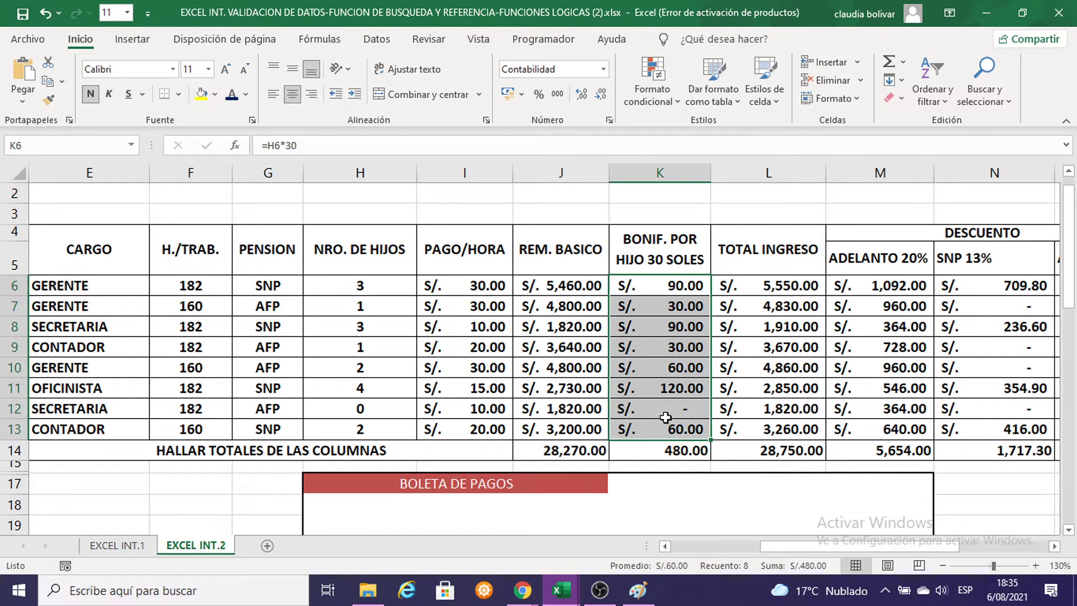
scroll(713, 342, "down", 4)
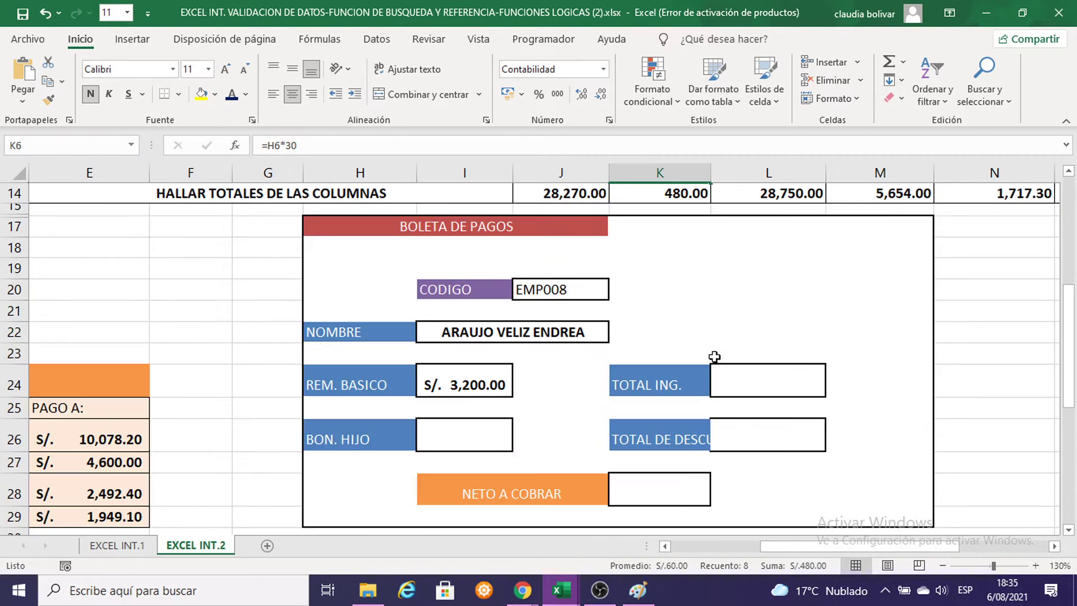
left_click(690, 307)
- Begin a BUSCARV formula in the BON. HIJO cell I26 with the code cell J20 as the lookup value
left_click(477, 433)
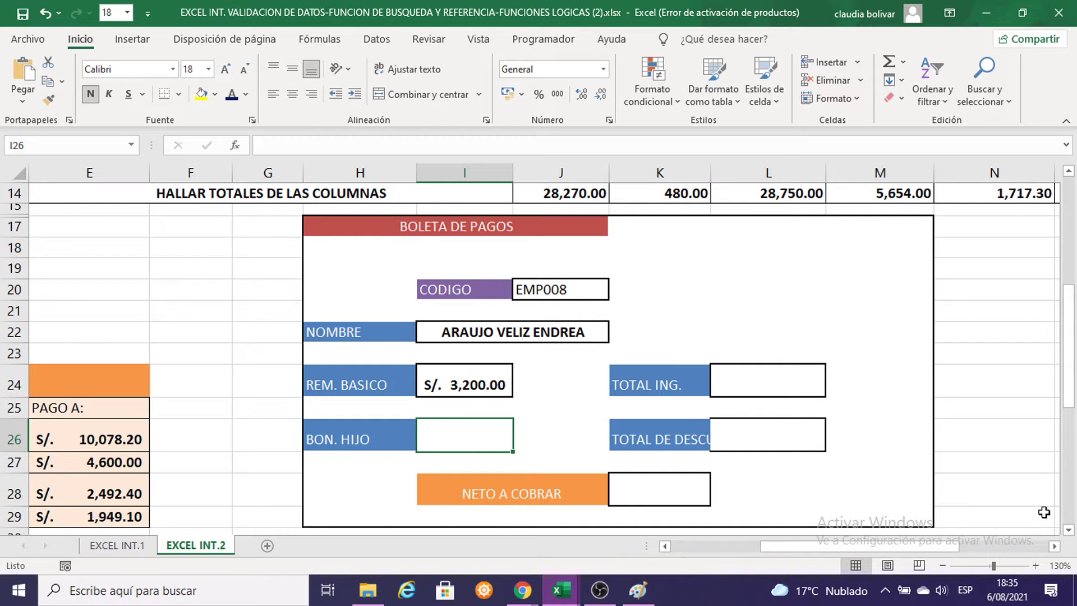
type("=BUSCA")
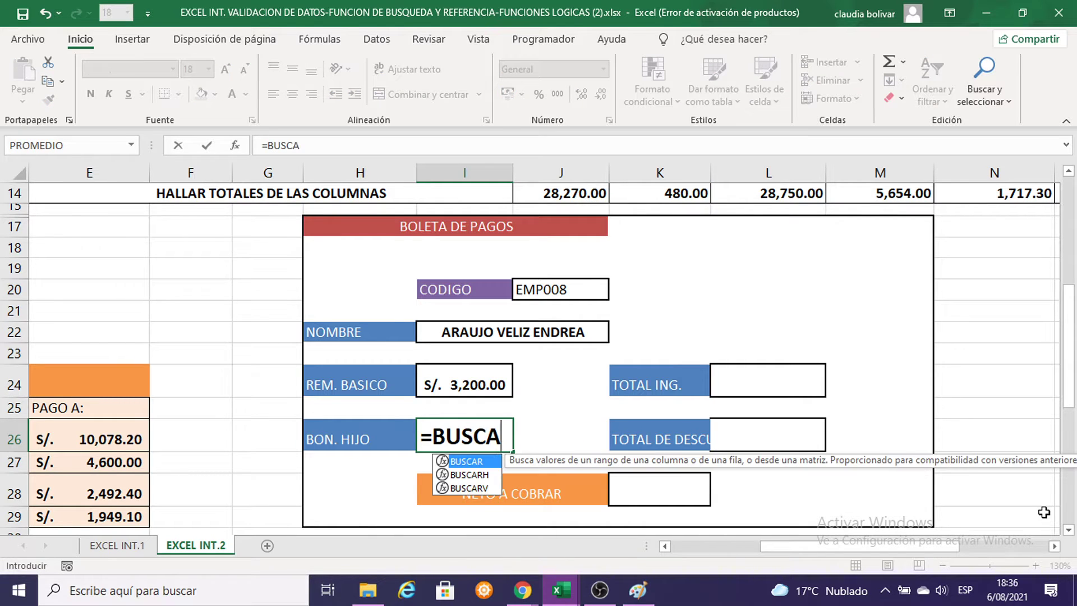
type("RV")
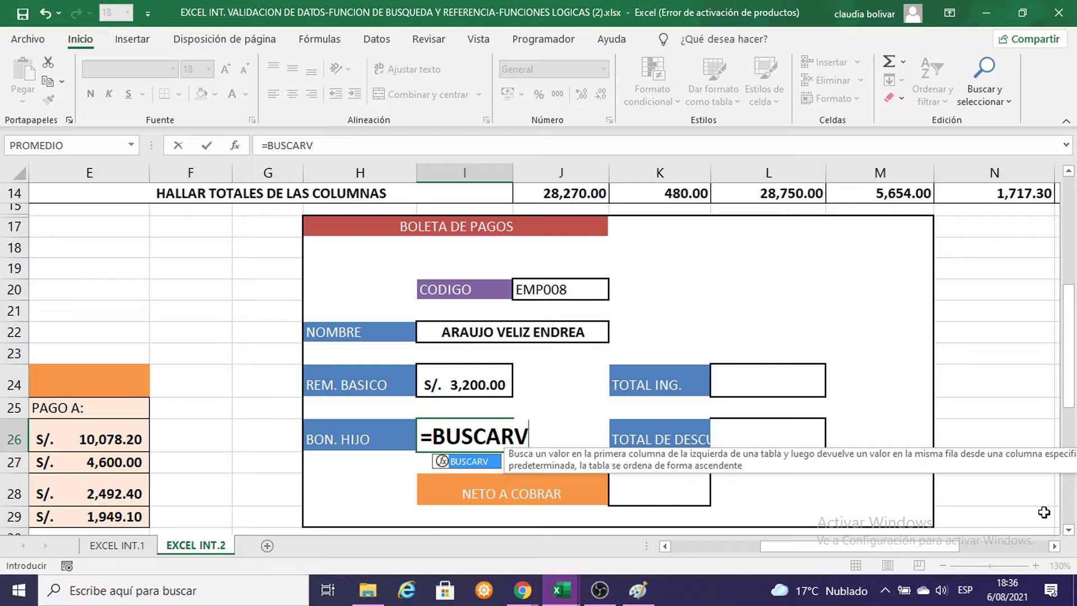
type("(")
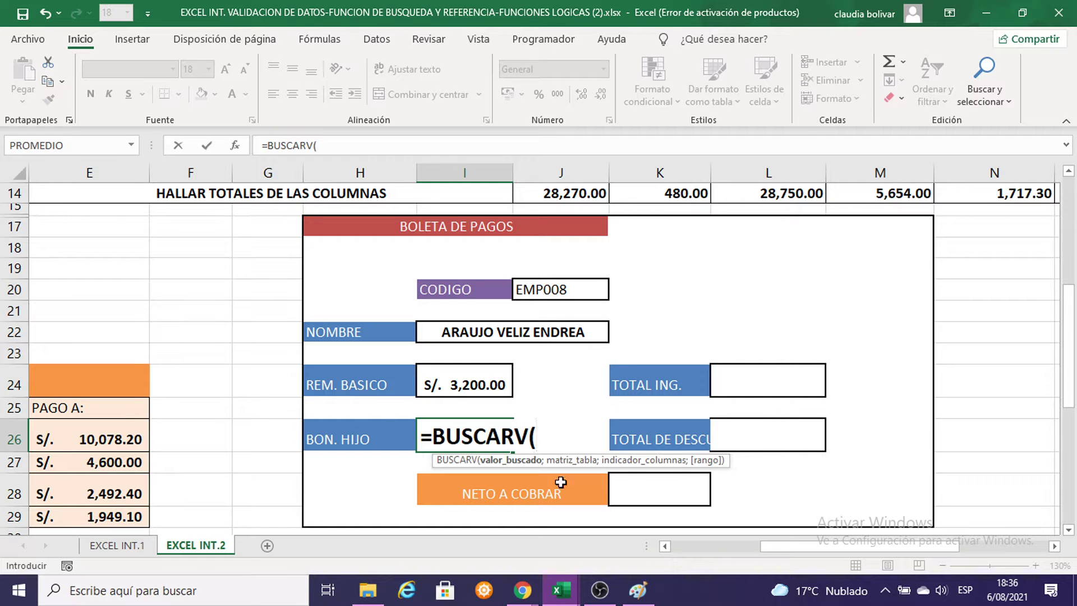
left_click(553, 289)
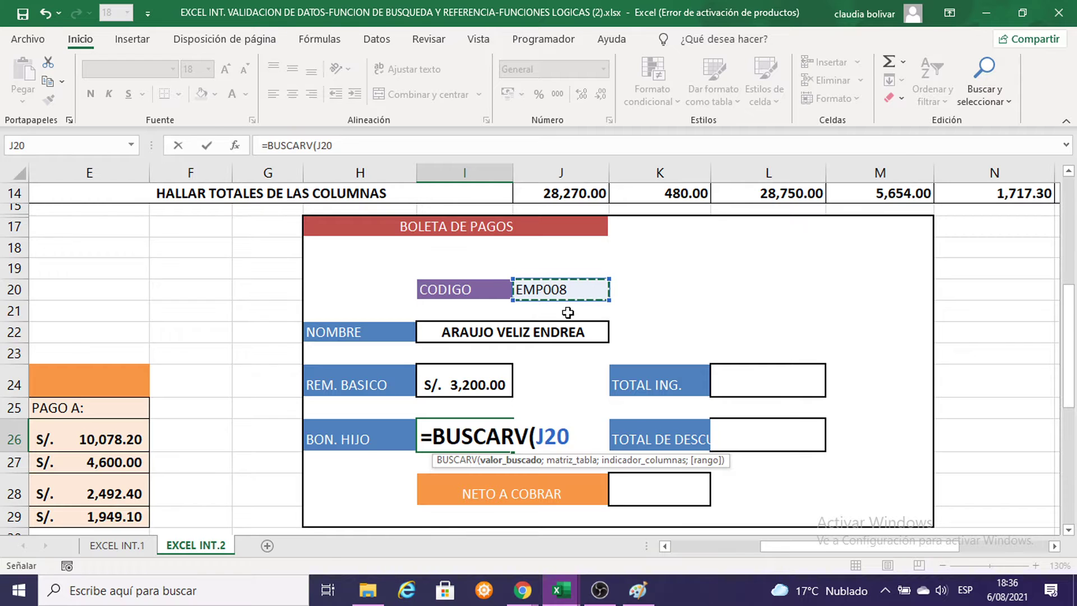
type(";")
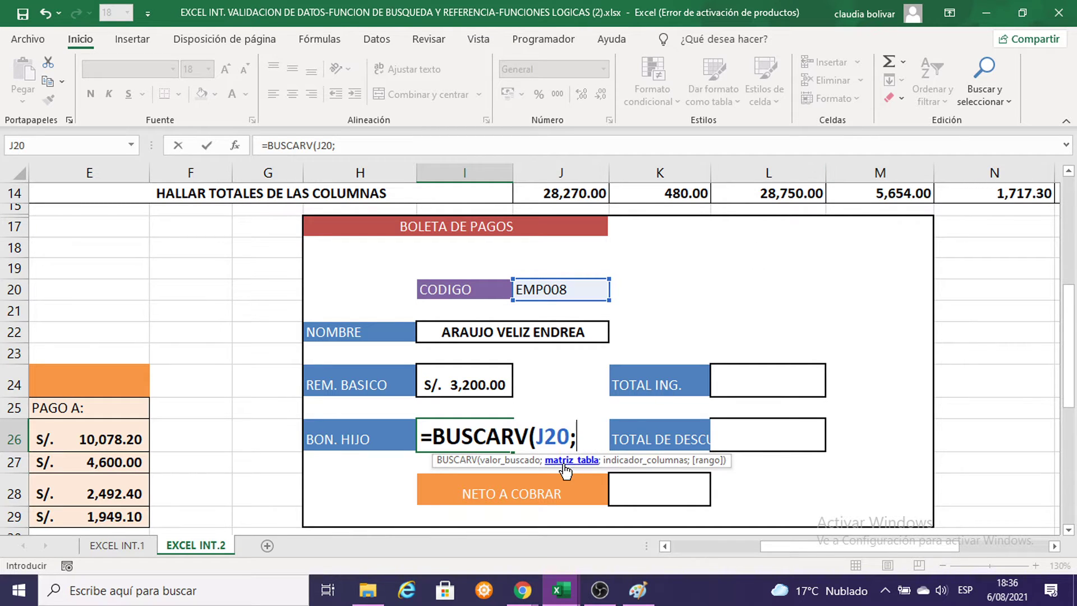
- Add the named range PLANILLA as the table array of the BON. HIJO lookup formula
scroll(572, 292, "up", 5)
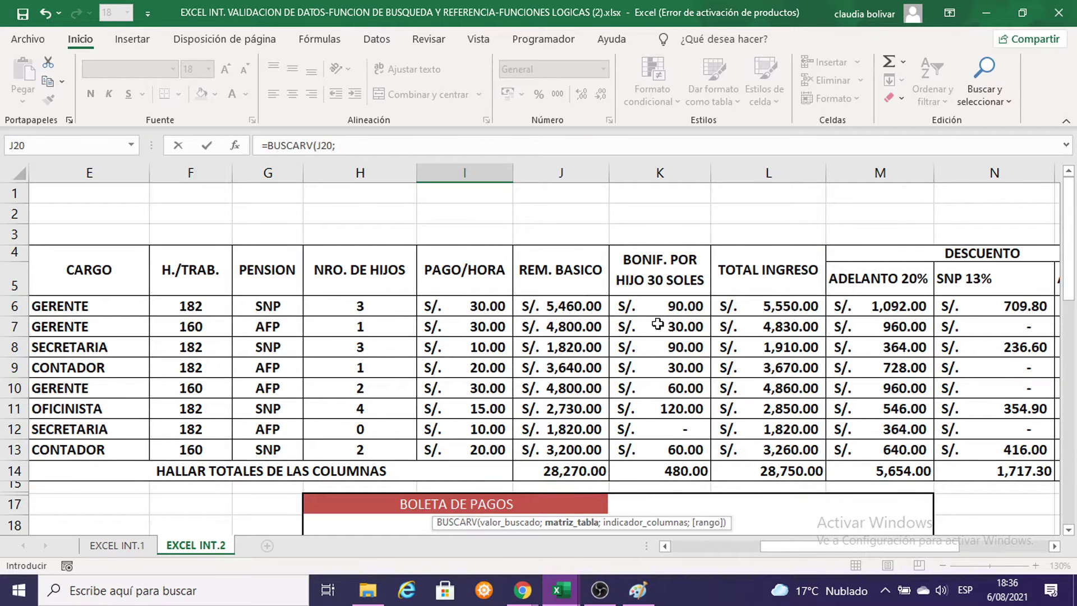
scroll(657, 324, "down", 5)
type("PLANILL")
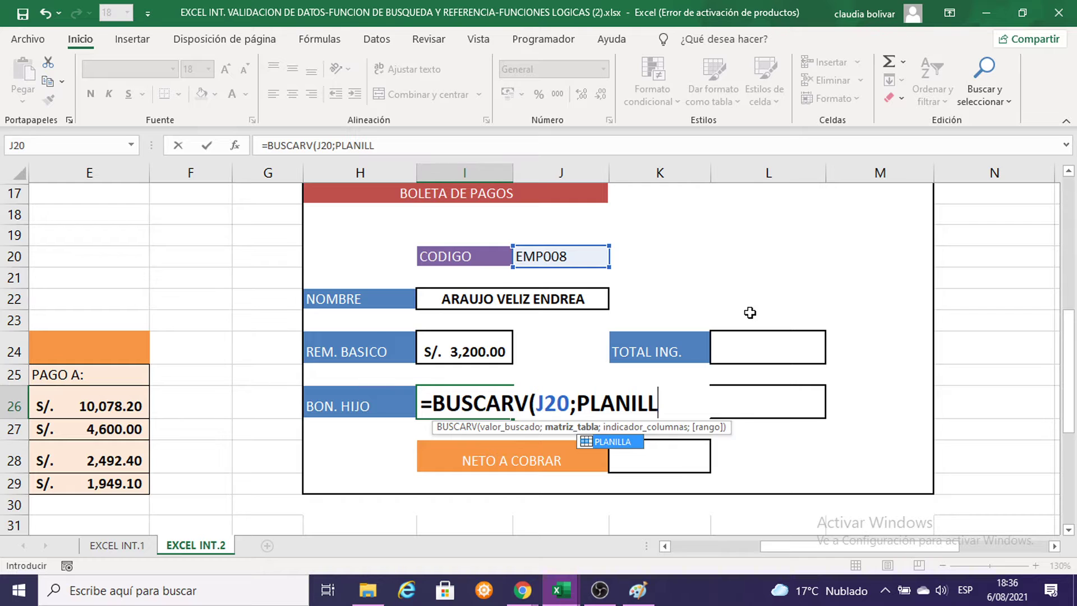
double_click(610, 442)
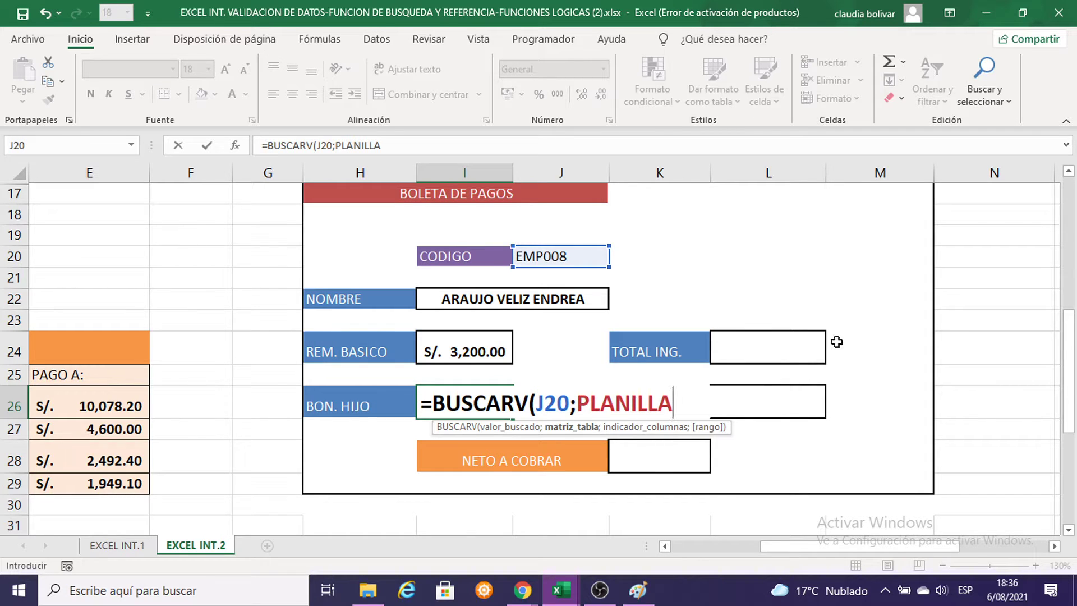
type(";")
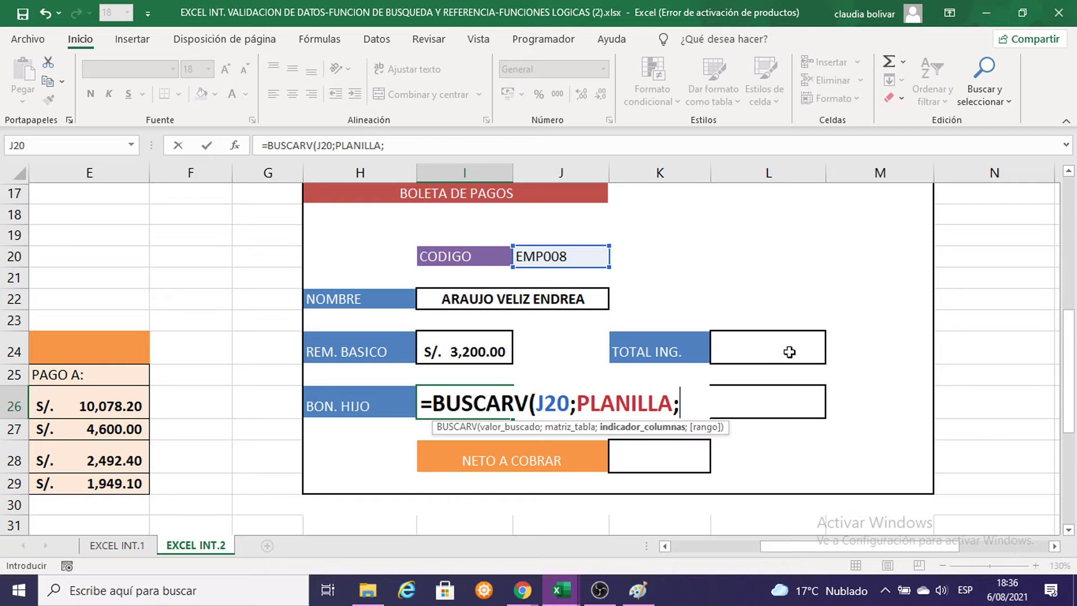
- Count the PLANILLA columns from CODIGO to the child bonus and enter 9 as the BON. HIJO formula's column index
scroll(600, 360, "up", 5)
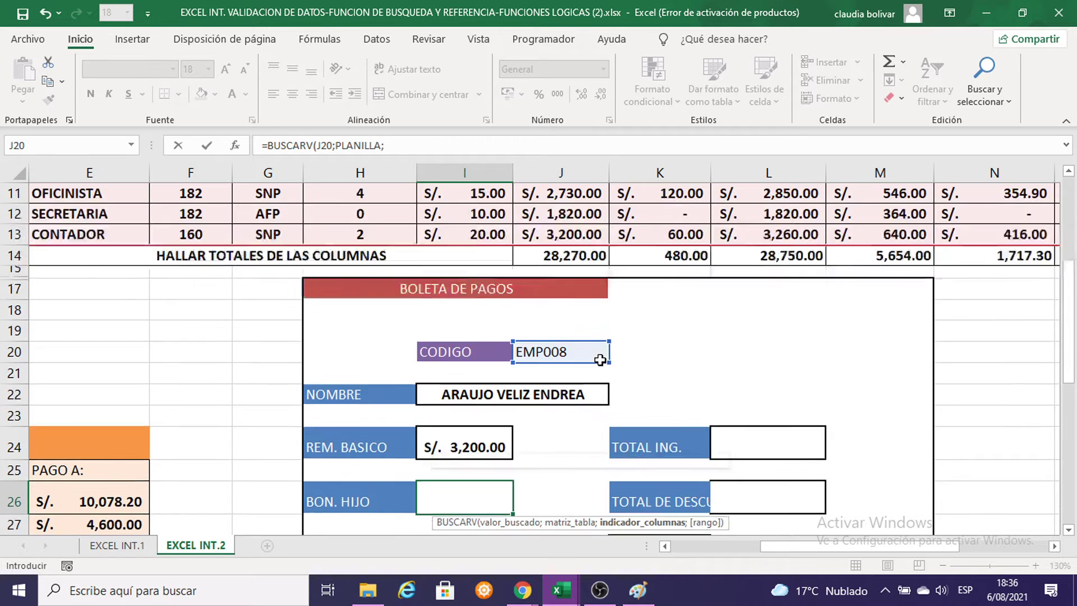
scroll(768, 548, "left", 3)
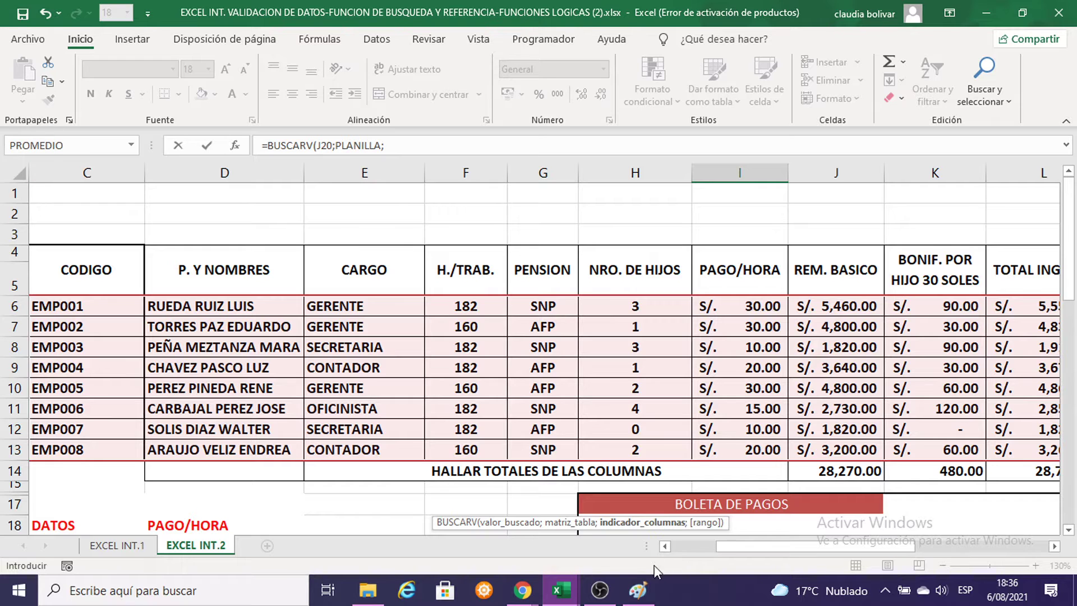
scroll(917, 365, "down", 6)
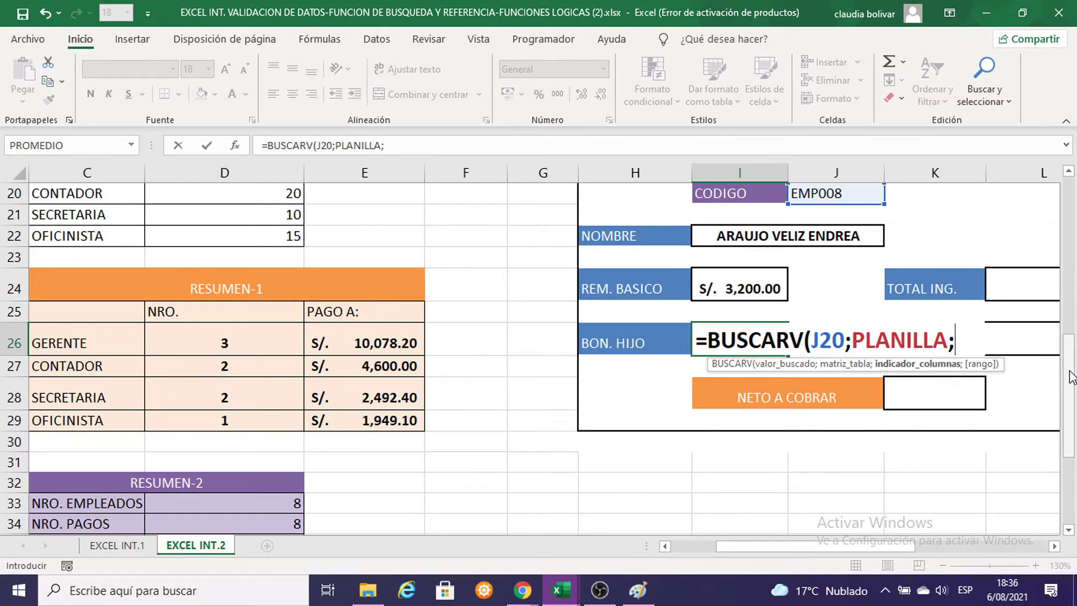
type("9;")
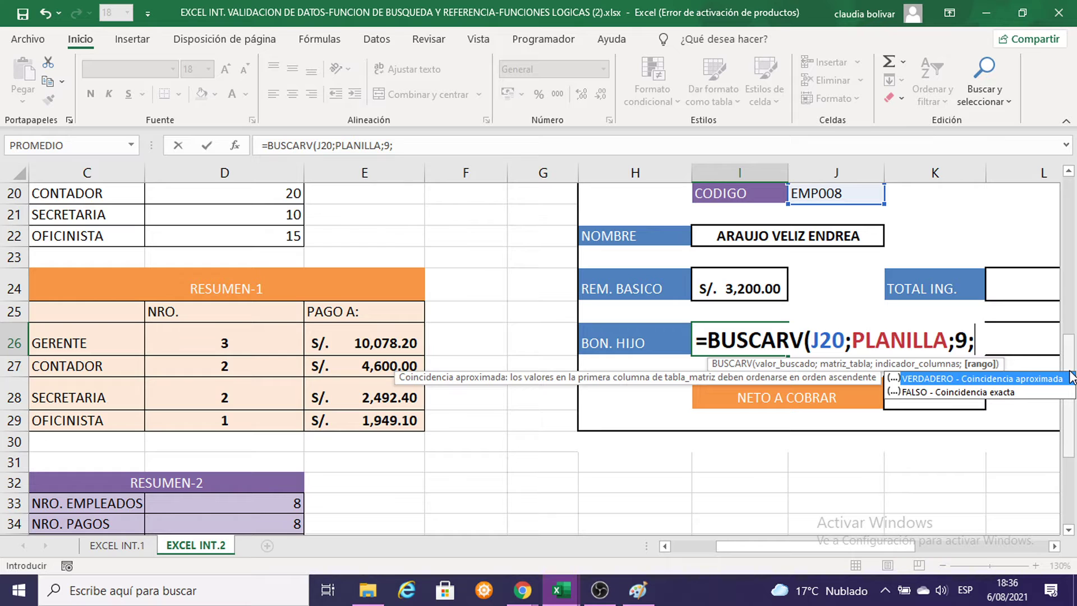
- Complete the BON. HIJO formula with FALSO for an exact match, as =BUSCARV(J20;PLANILLA;9;FALSO)
scroll(990, 331, "up", 1)
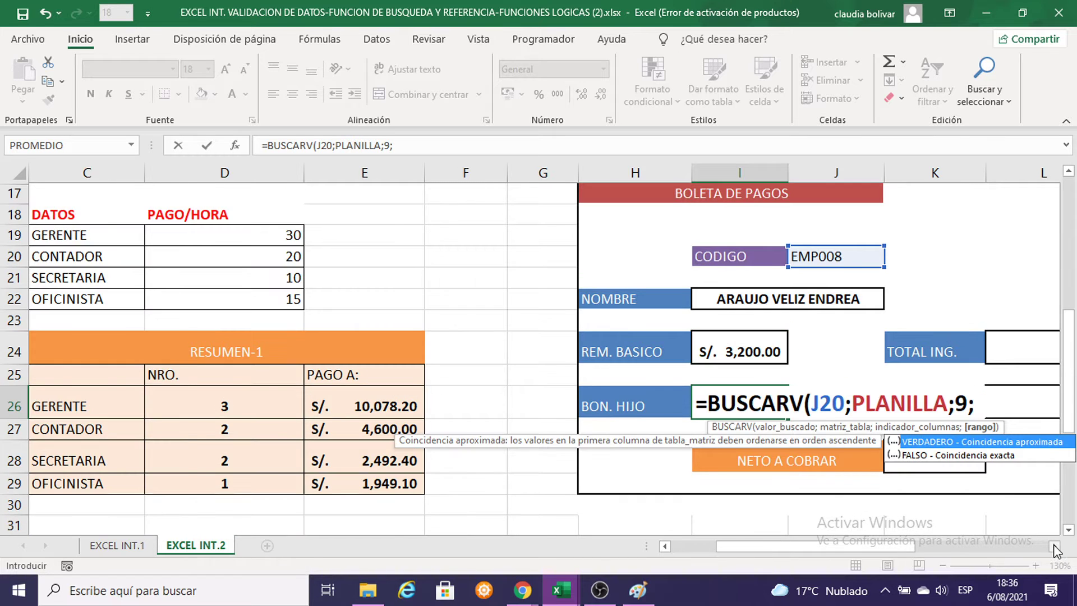
left_click(1053, 547)
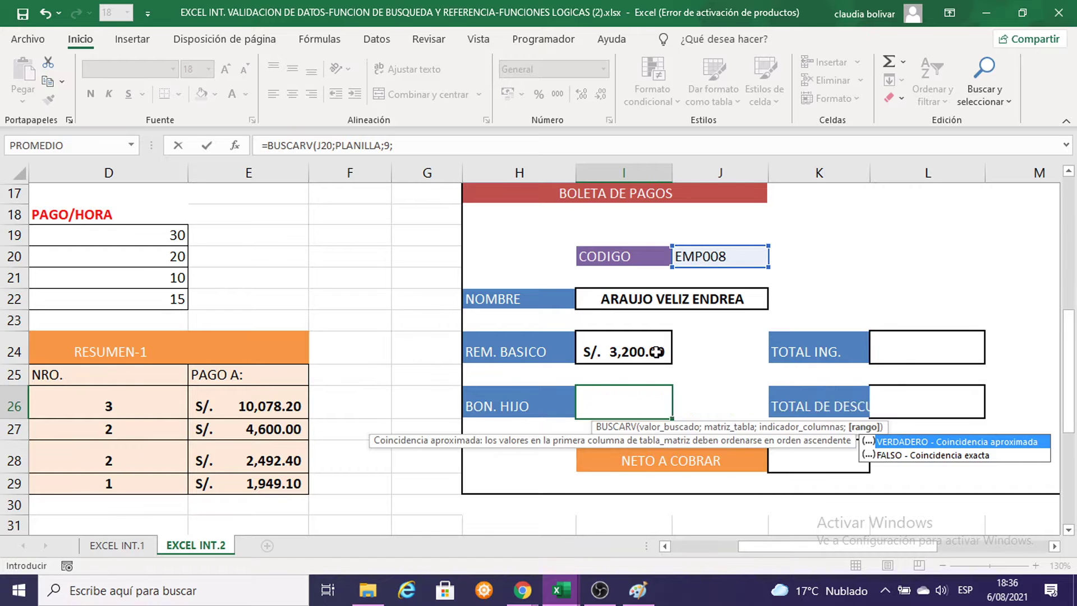
scroll(697, 275, "up", 4)
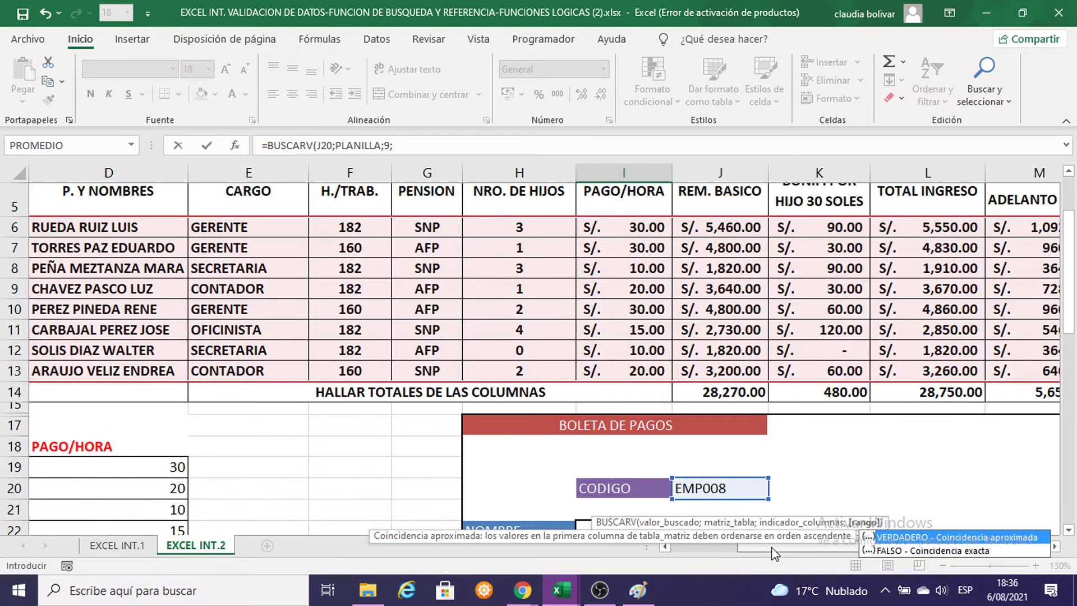
left_click_drag(785, 547, 740, 547)
scroll(290, 285, "up", 1)
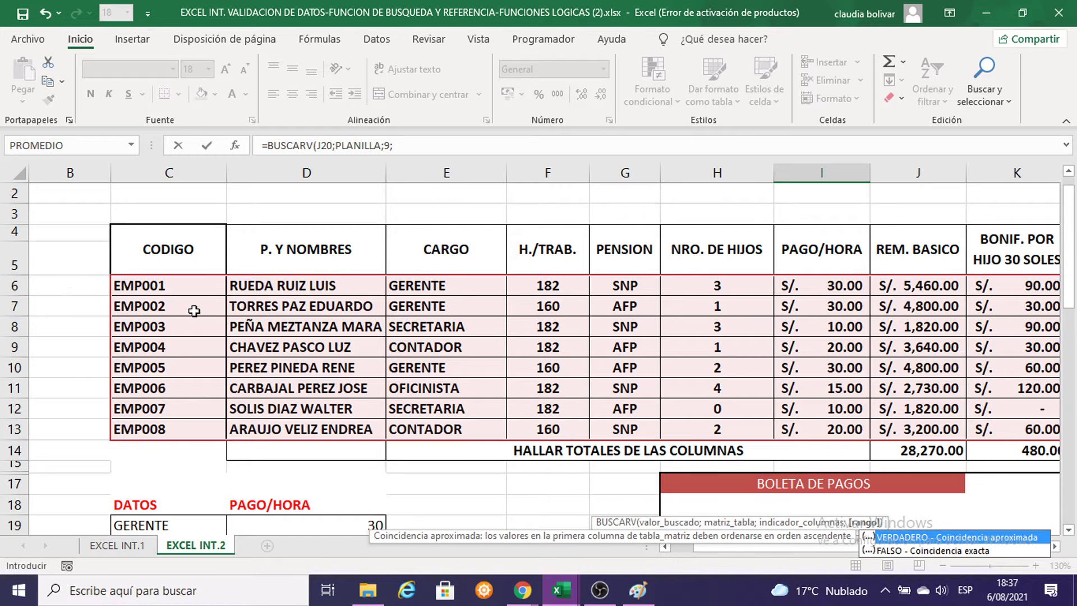
scroll(752, 426, "down", 4)
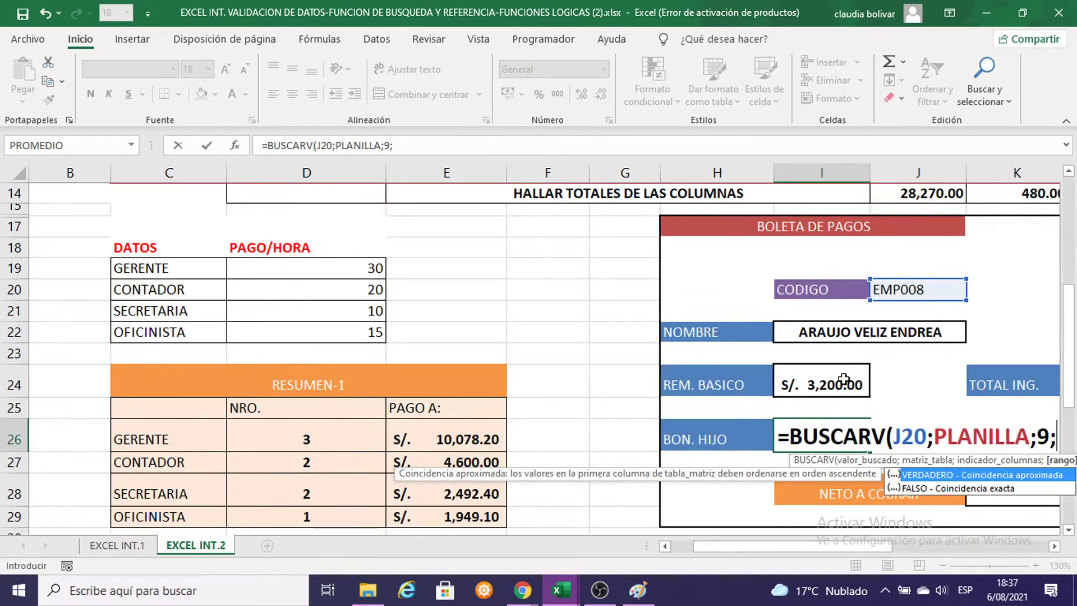
type("FALSO")
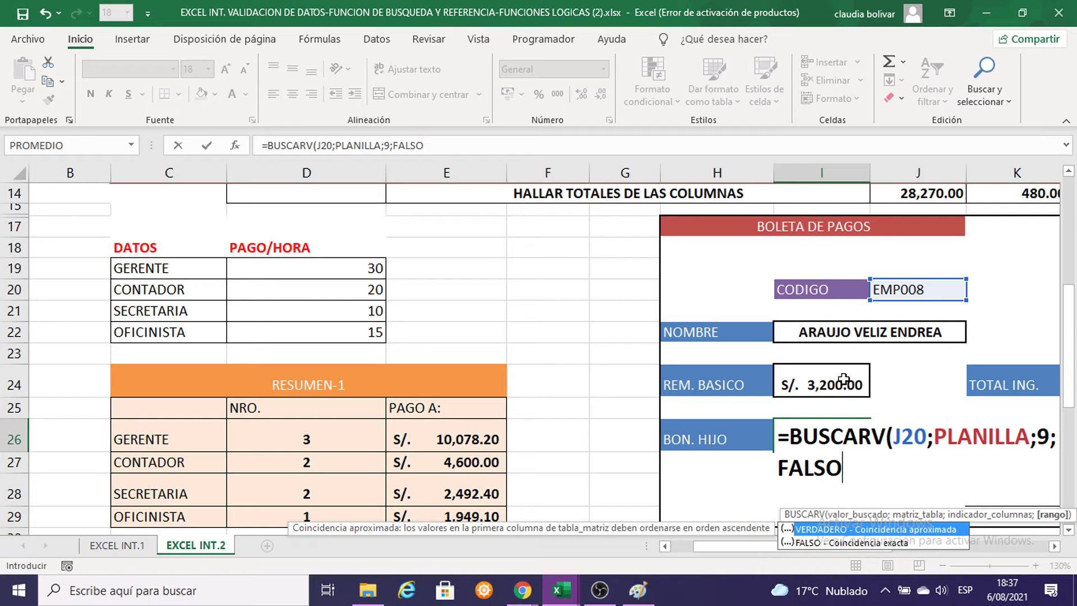
type(")")
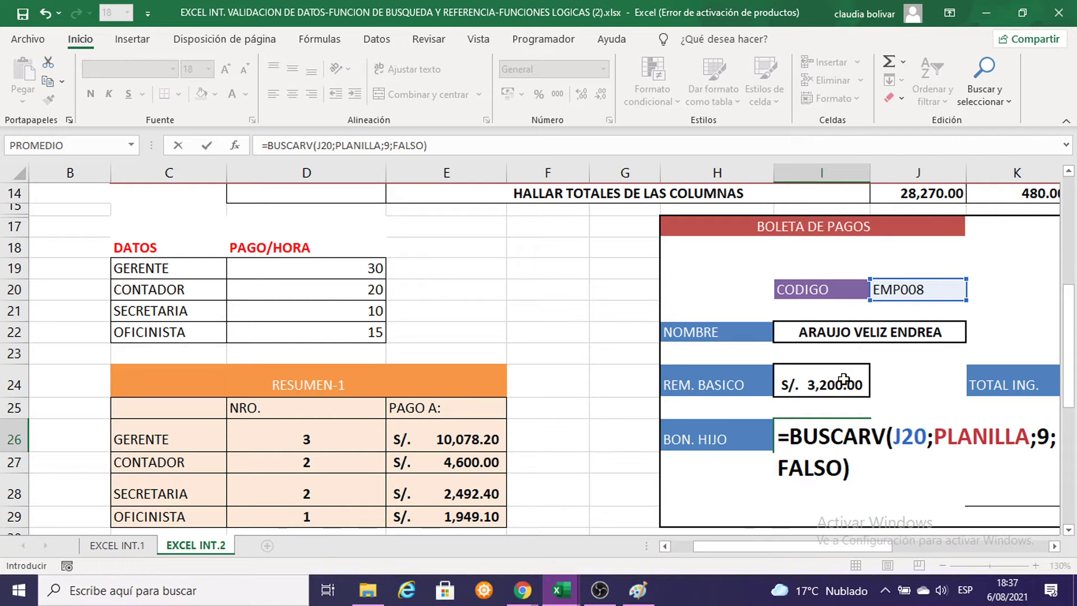
scroll(982, 228, "right", 1)
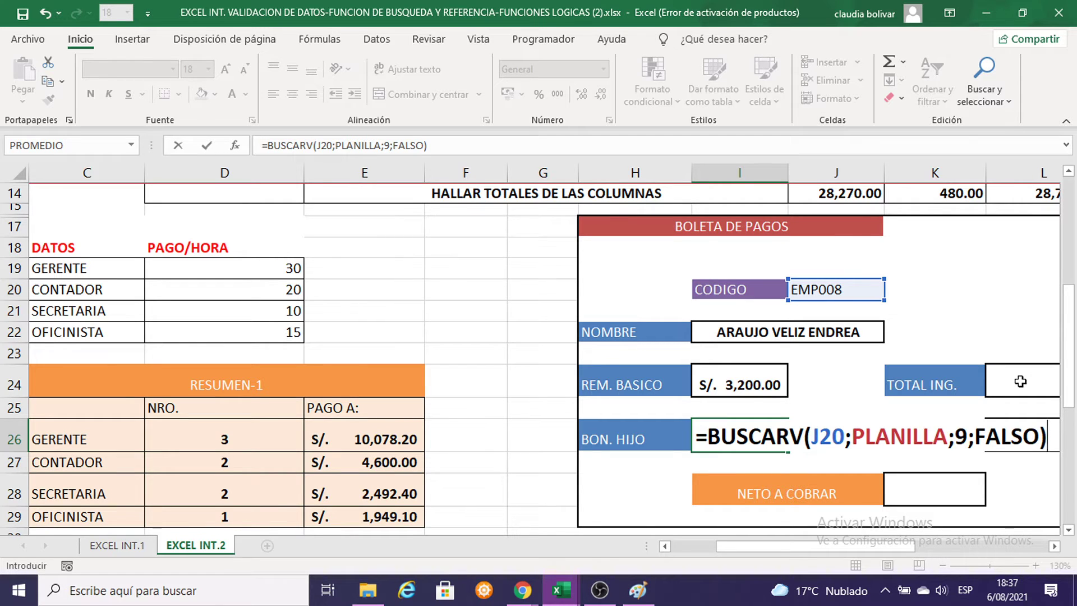
key("Return")
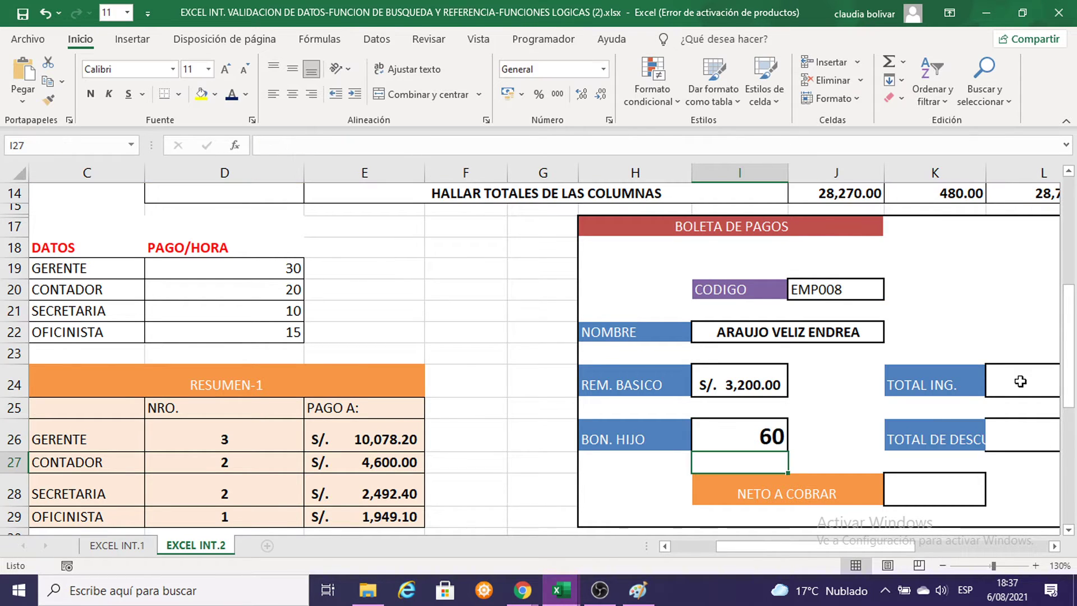
- Set the font size of the BON. HIJO result in I26 to 11
left_click(741, 435)
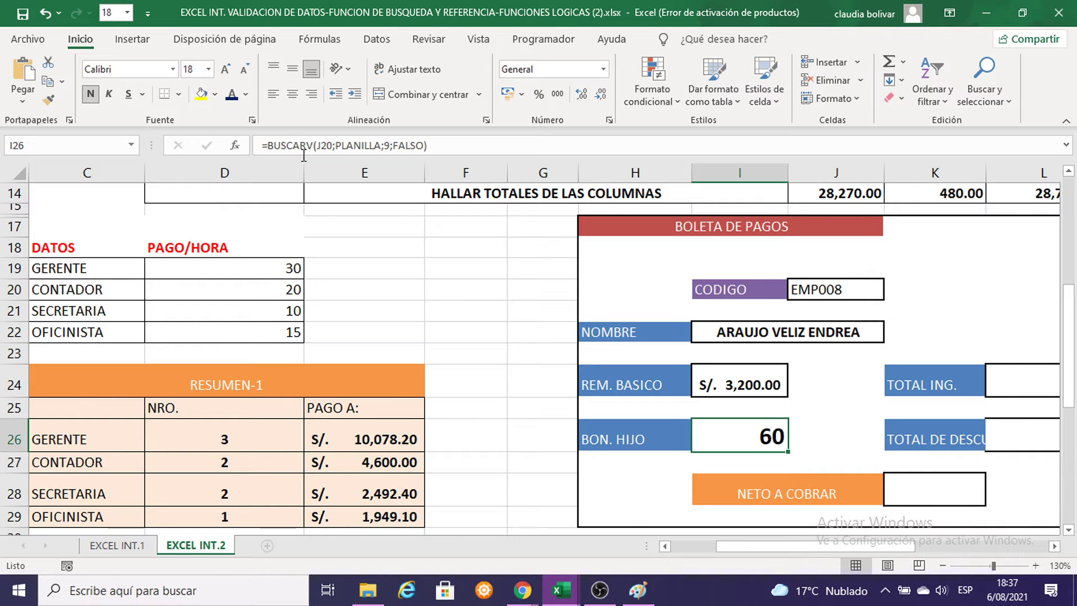
left_click(208, 69)
left_click(194, 144)
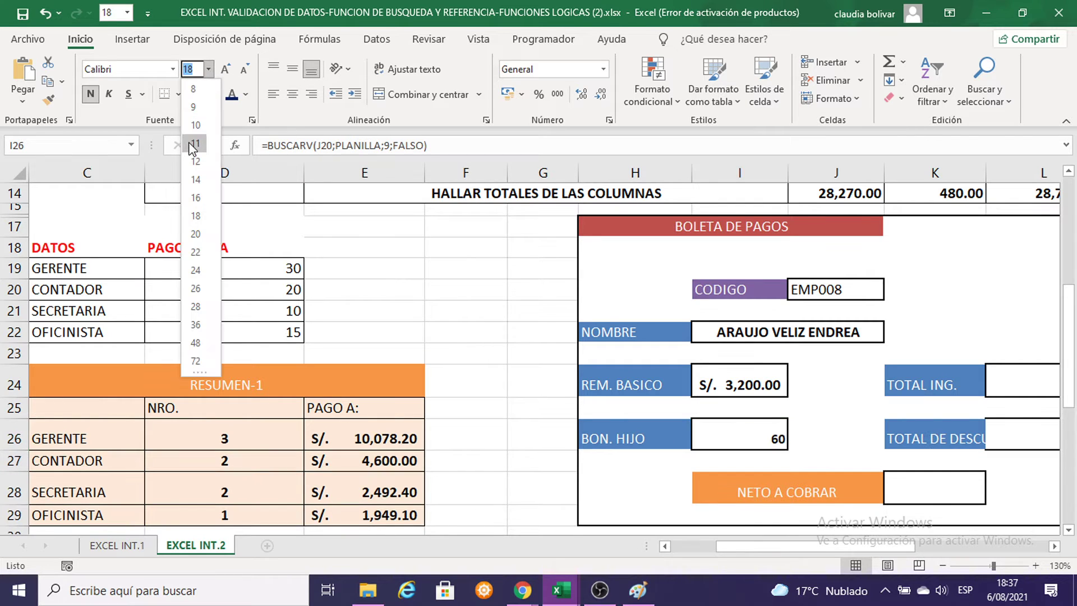
- Compare the pay slip's empty TOTAL ING. field with the TOTAL INGRESO amounts in L6:L12 of the payroll table
left_click_drag(860, 545, 928, 547)
left_click(617, 379)
scroll(614, 375, "up", 5)
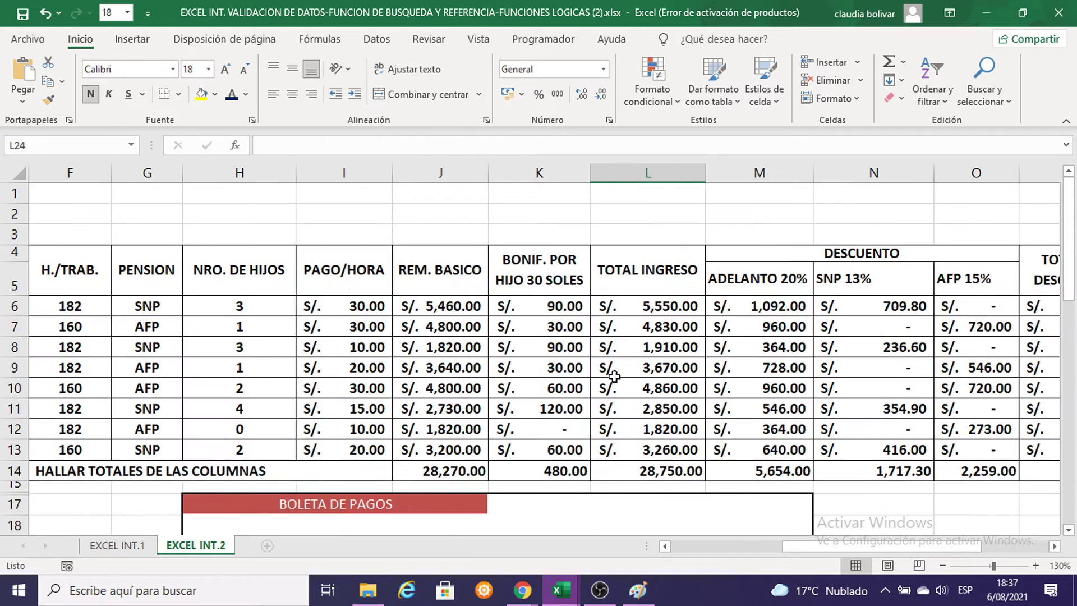
scroll(614, 376, "down", 1)
left_click_drag(672, 242, 655, 365)
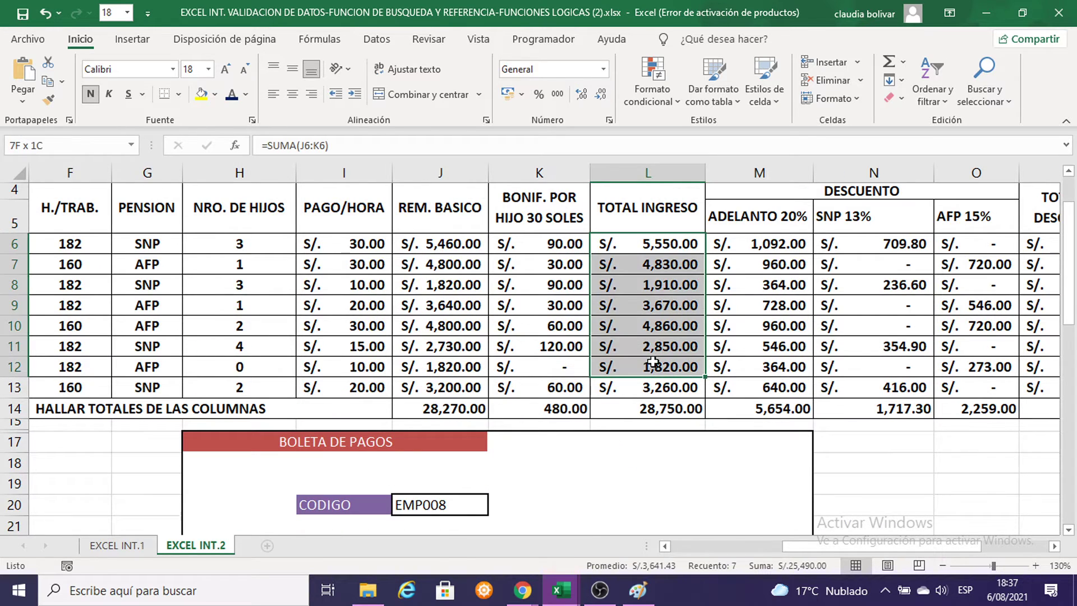
scroll(737, 316, "down", 4)
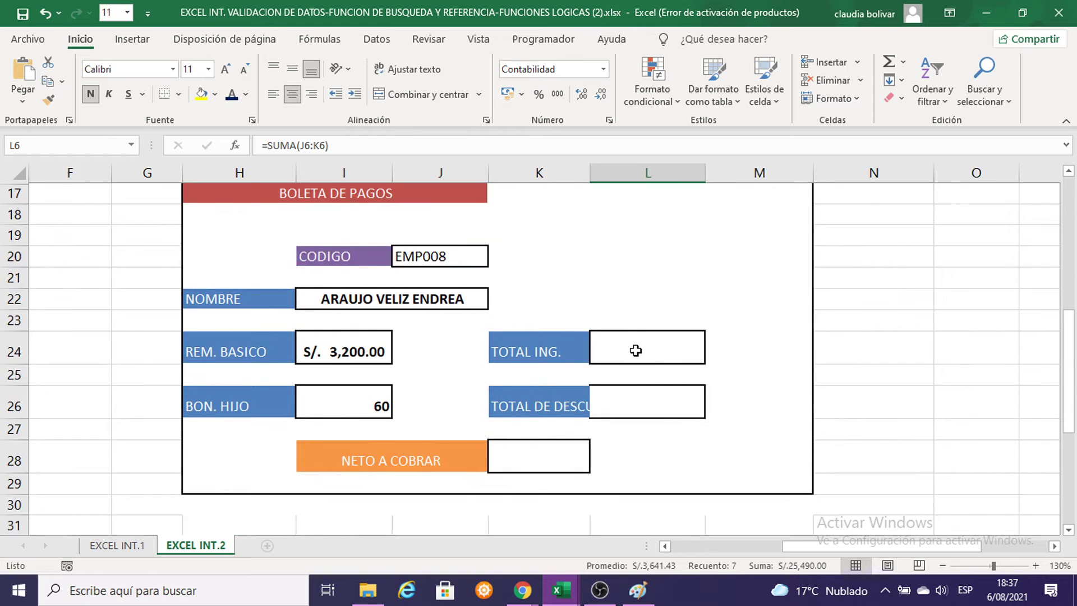
- Begin a BUSCARV formula in the TOTAL ING. cell L24 with the code cell J20 as the lookup value
left_click(636, 350)
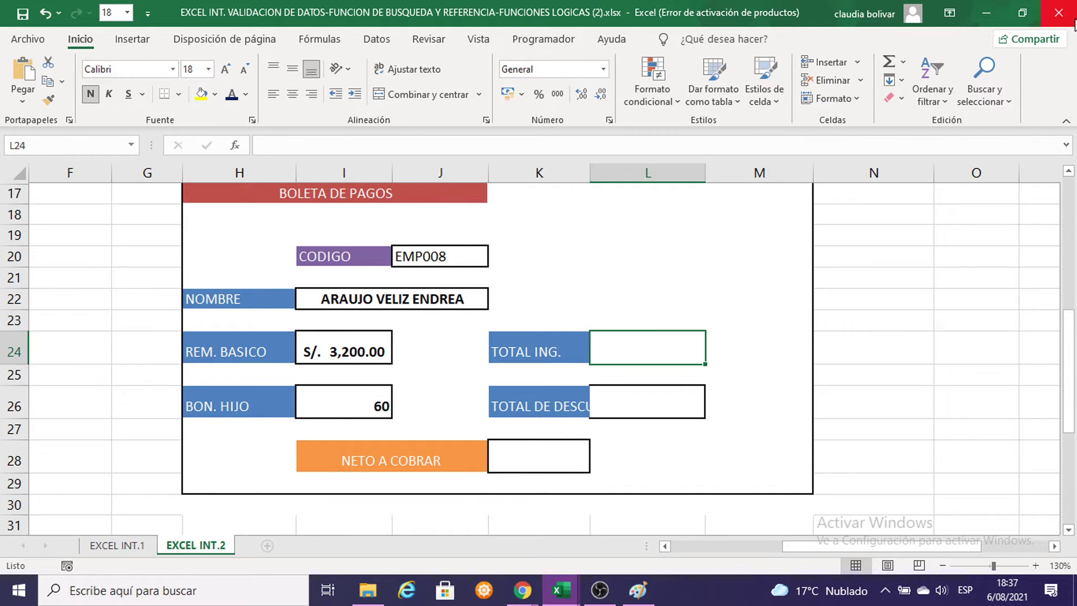
type("=BUSC")
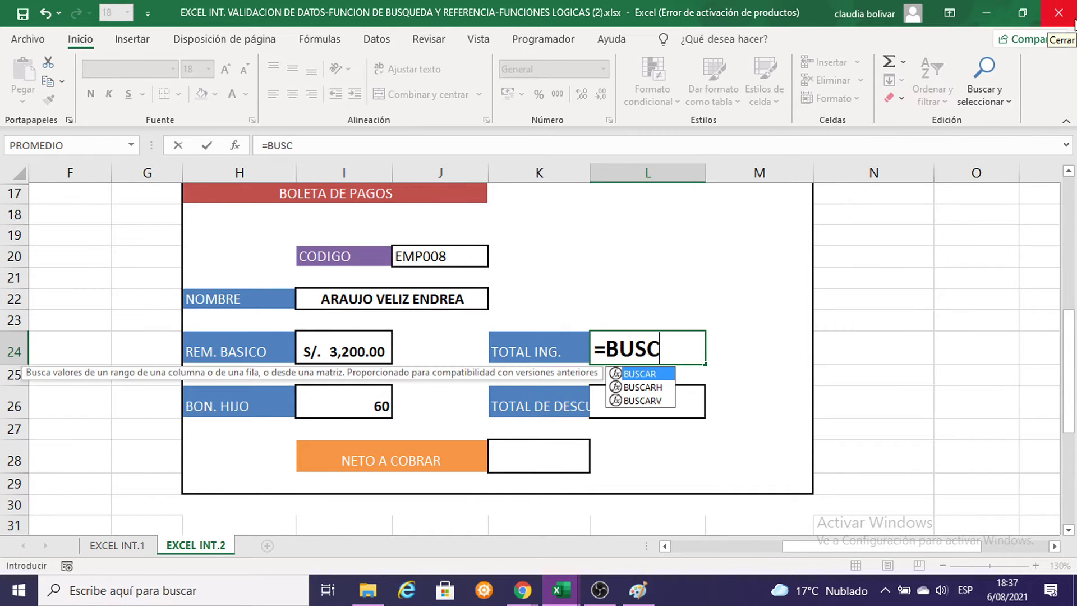
type("ARV")
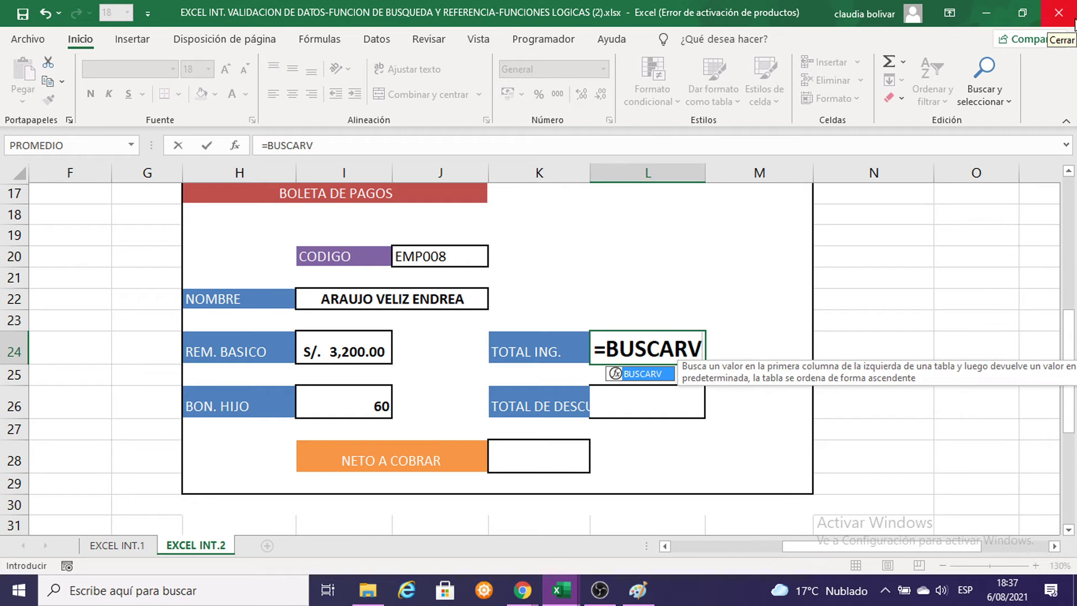
type("(")
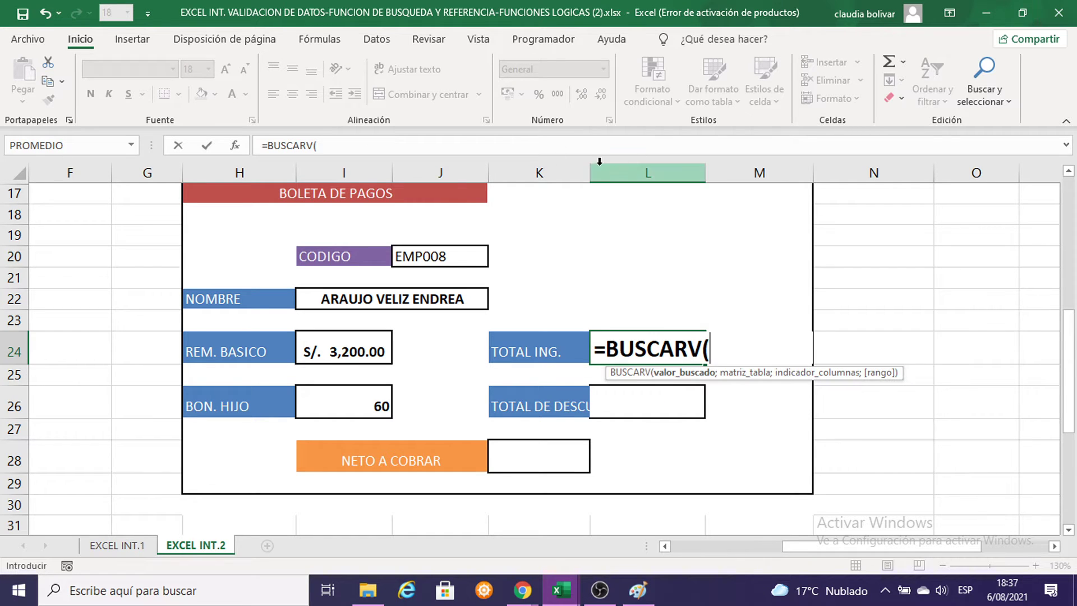
left_click(438, 258)
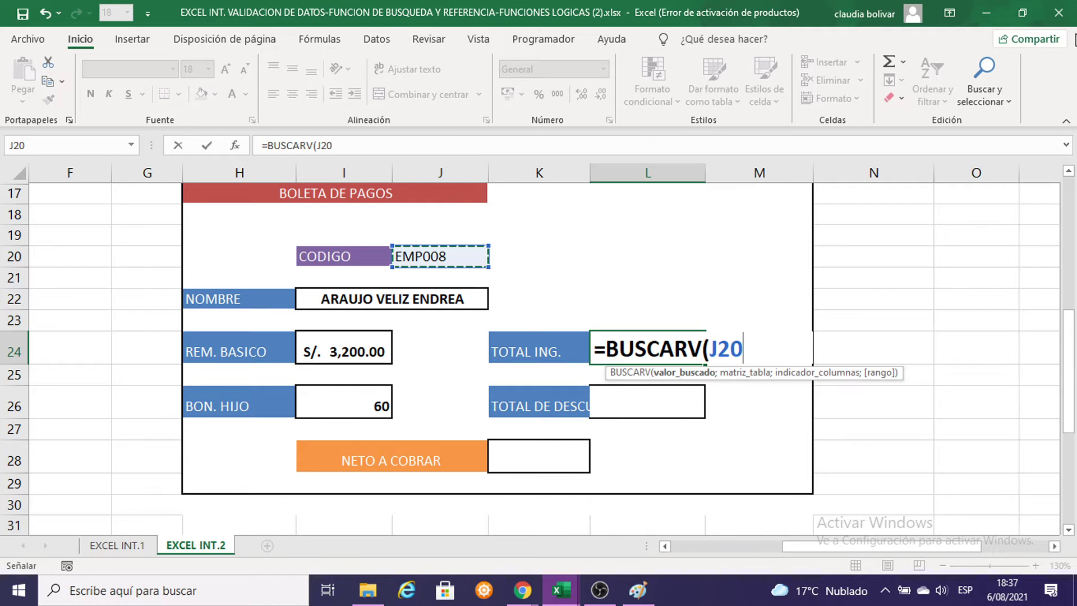
type(";")
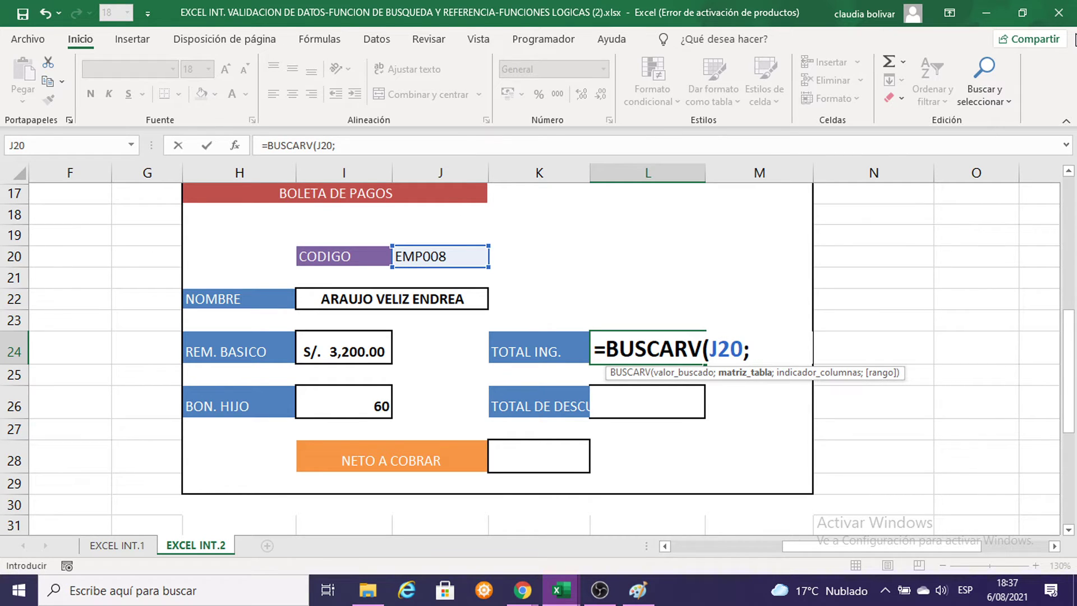
- Supply PLANILLA as the table array in the TOTAL ING. formula
type("P")
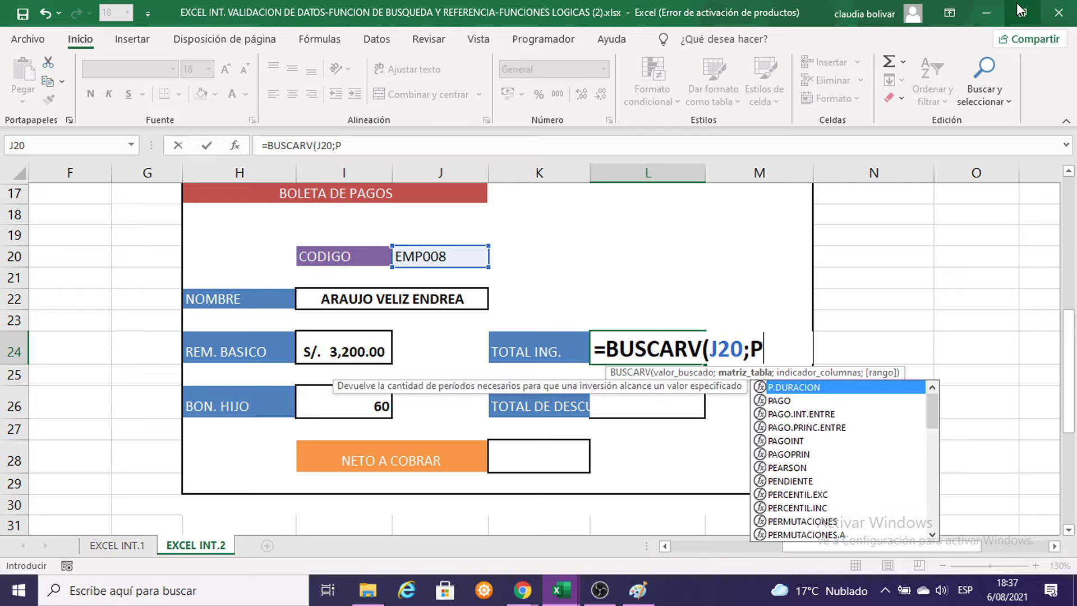
type("LANILL")
type("A")
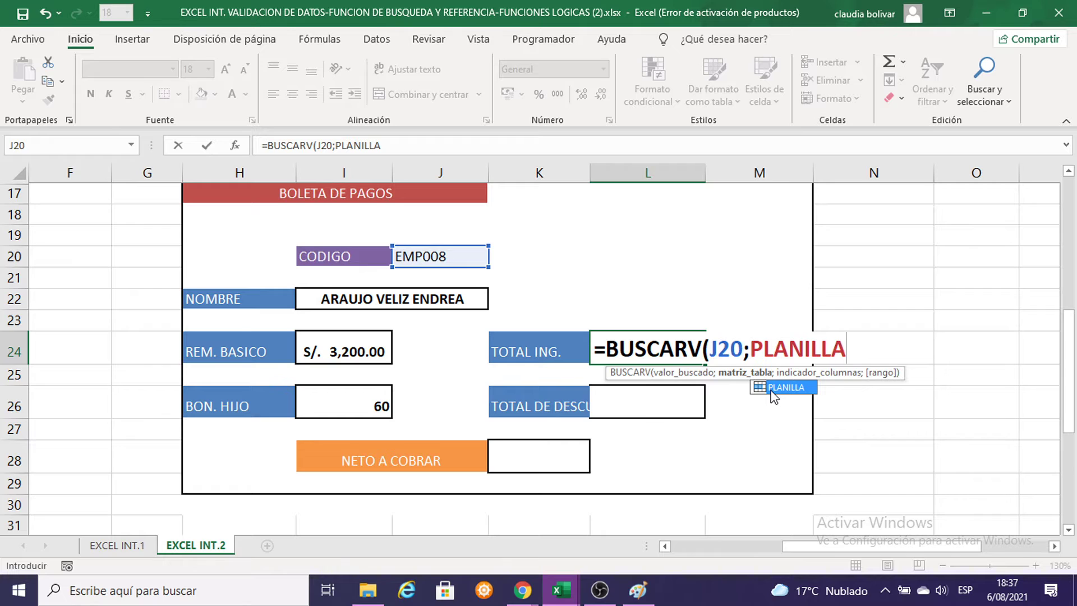
type(";")
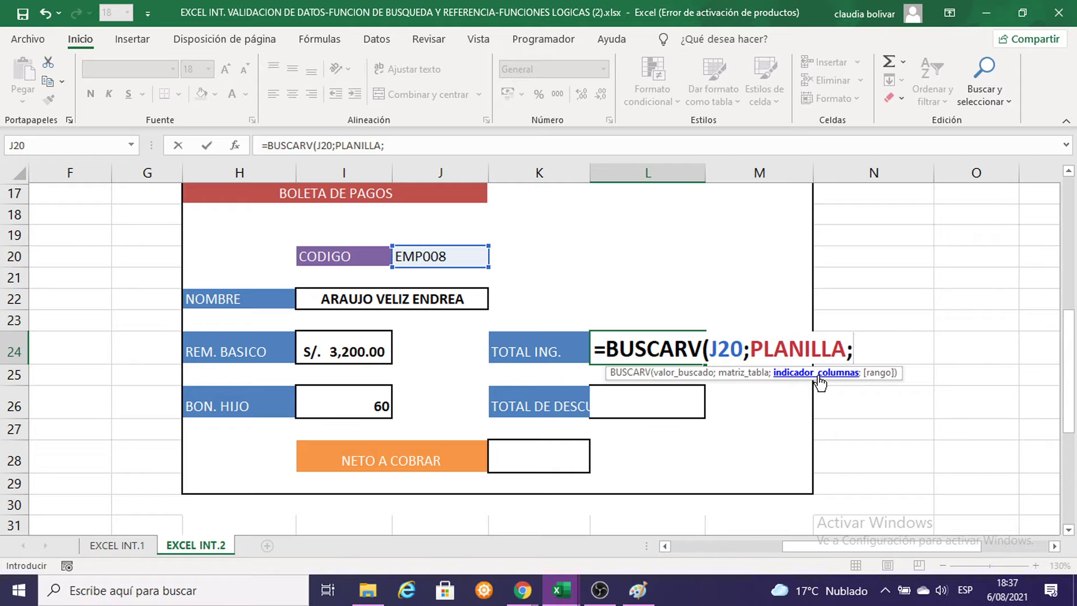
- Check the position of the TOTAL INGRESO column and enter 10 as the TOTAL ING. formula's column index
scroll(757, 359, "up", 5)
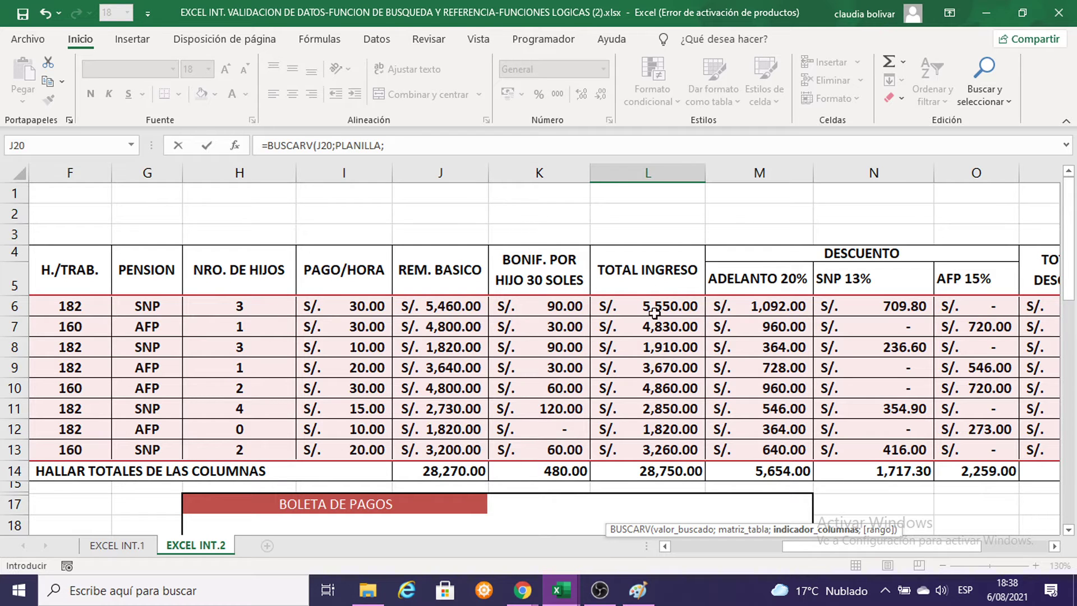
scroll(908, 357, "down", 4)
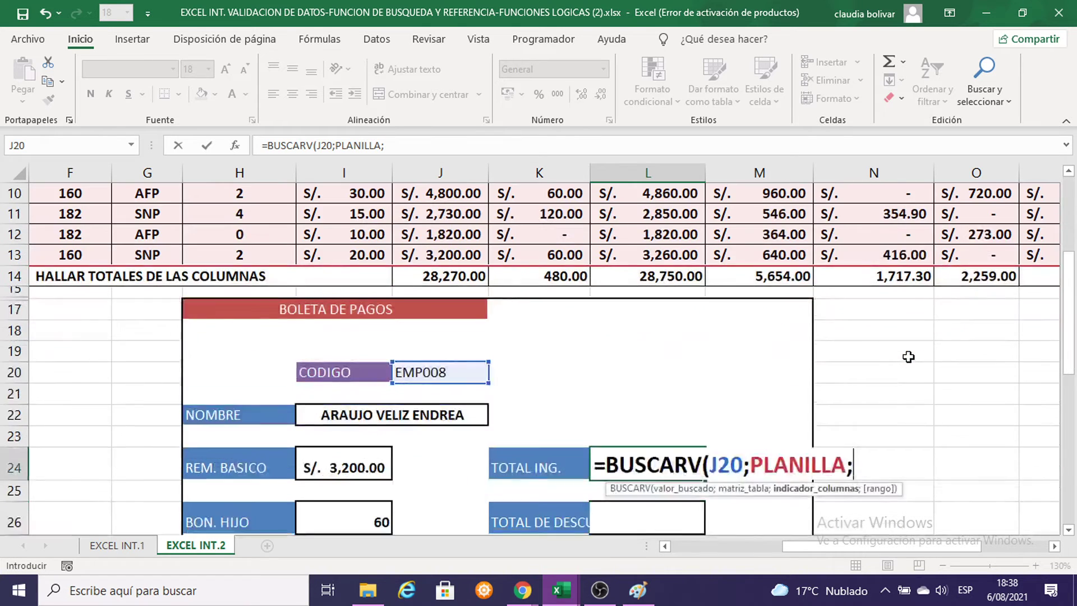
type("10")
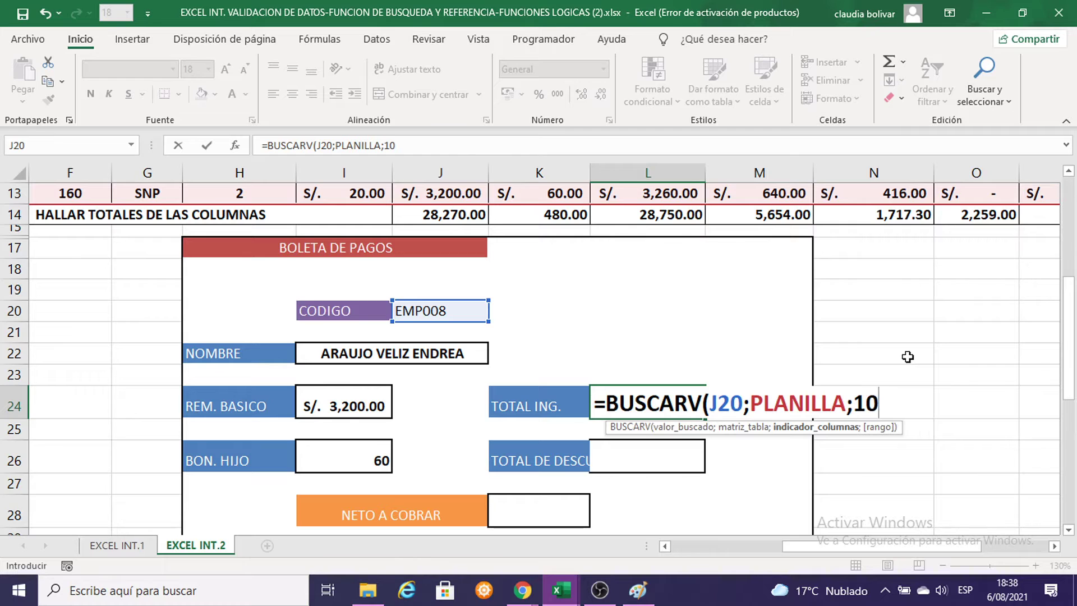
type(";")
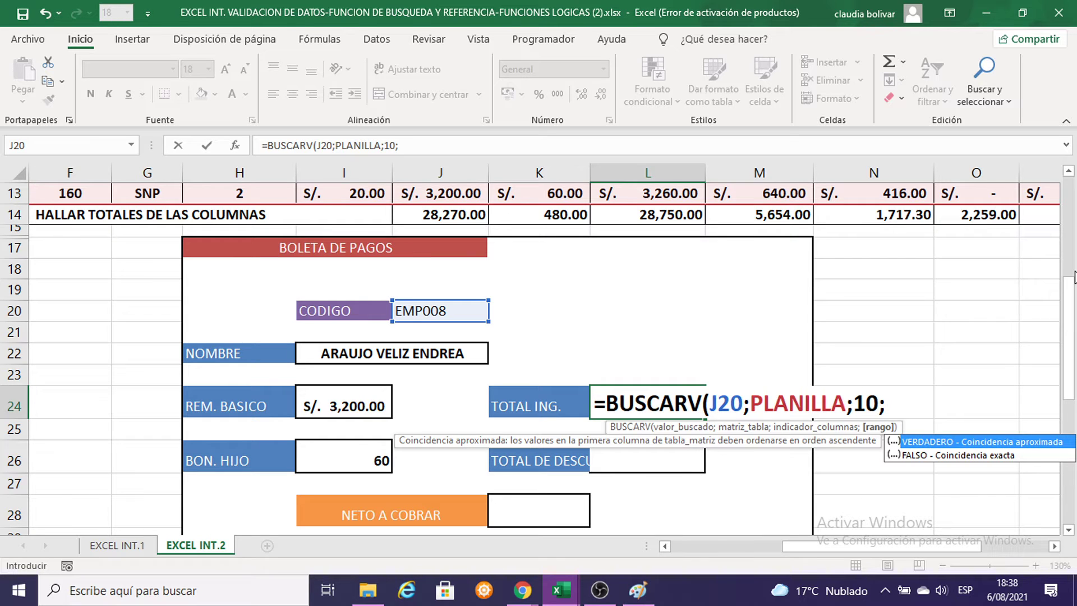
- Complete the TOTAL ING. formula with 0 for an exact match and enter it
type("0)")
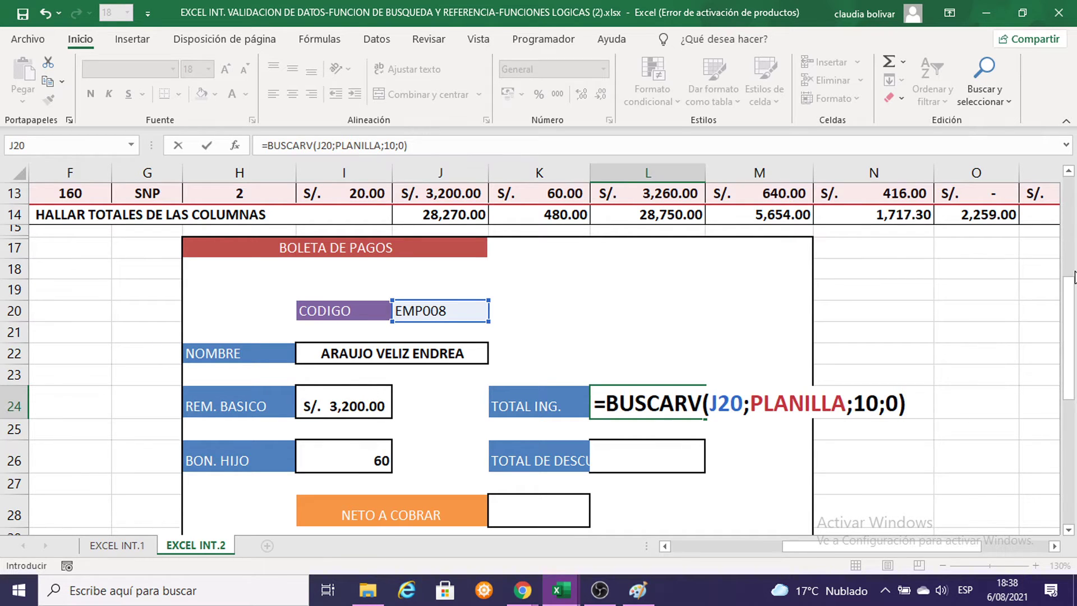
key("Return")
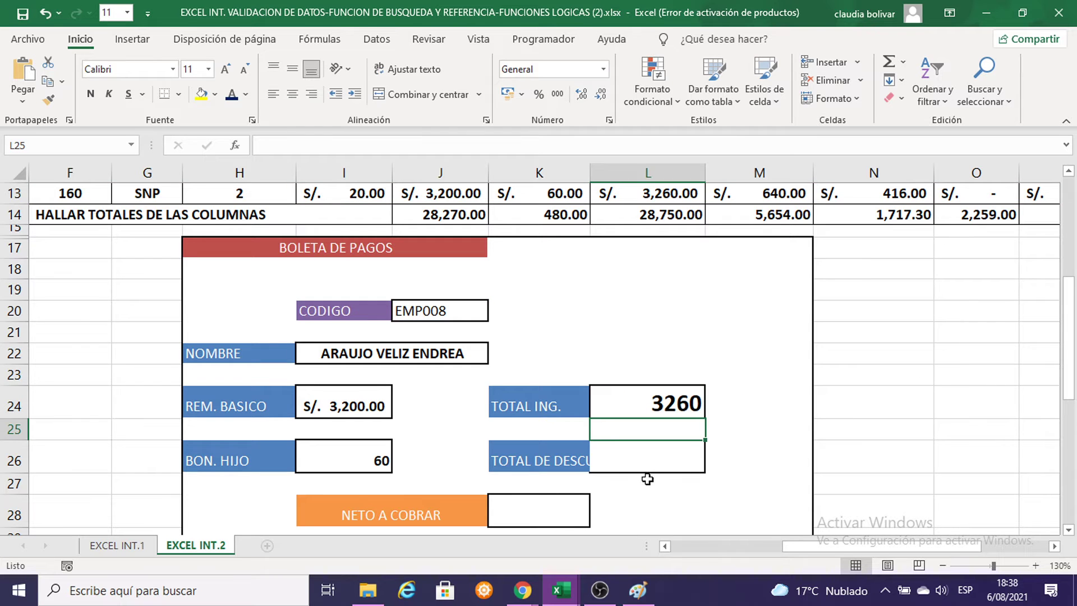
- Compare the pay slip's empty TOTAL DE DESCUENTO field with the discount columns and the TOTAL DE DESCUENTO amounts in P6:P13 of the payroll table
left_click(636, 461)
scroll(753, 398, "up", 4)
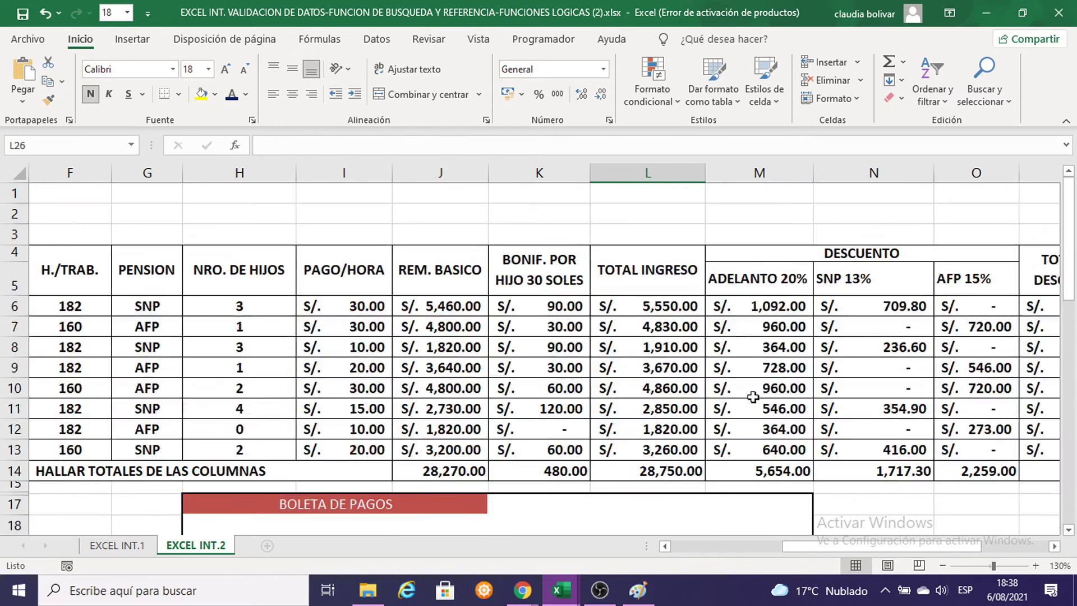
scroll(750, 399, "down", 4)
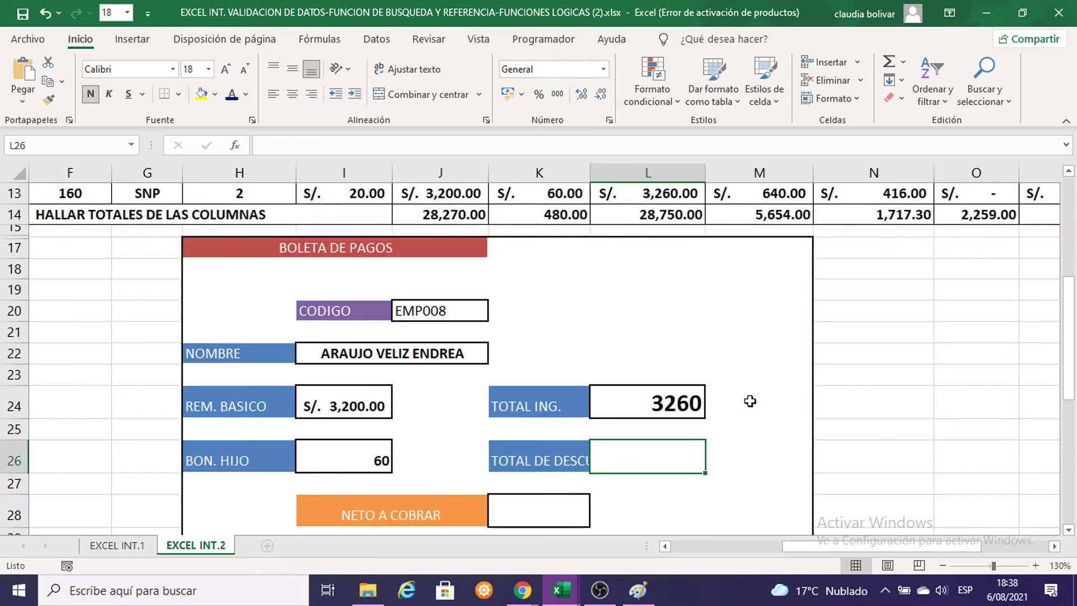
scroll(750, 398, "up", 3)
left_click_drag(779, 546, 870, 555)
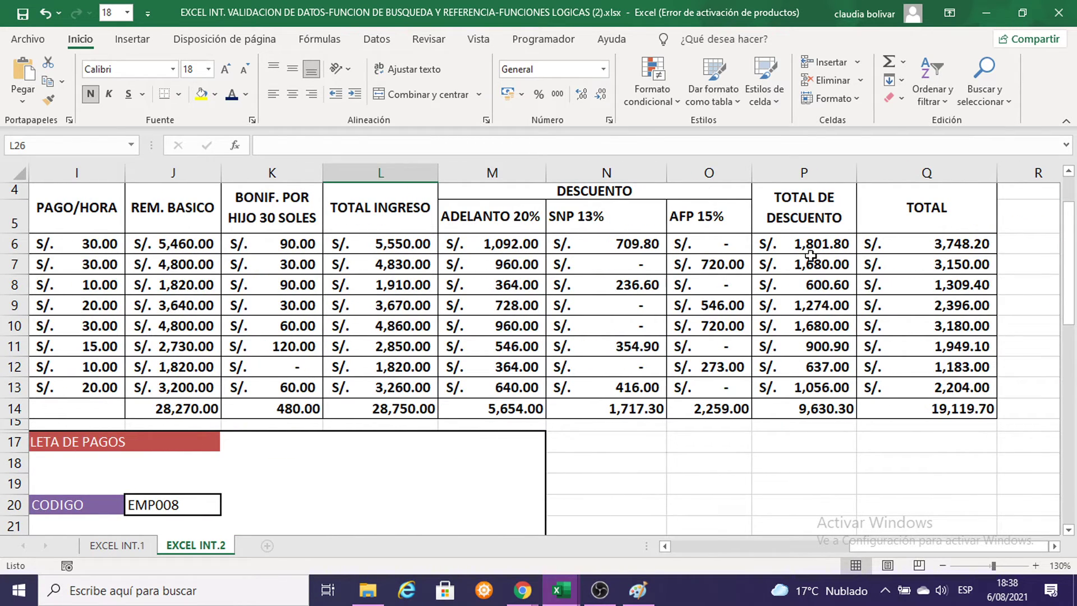
left_click_drag(799, 243, 798, 382)
left_click_drag(493, 264, 493, 367)
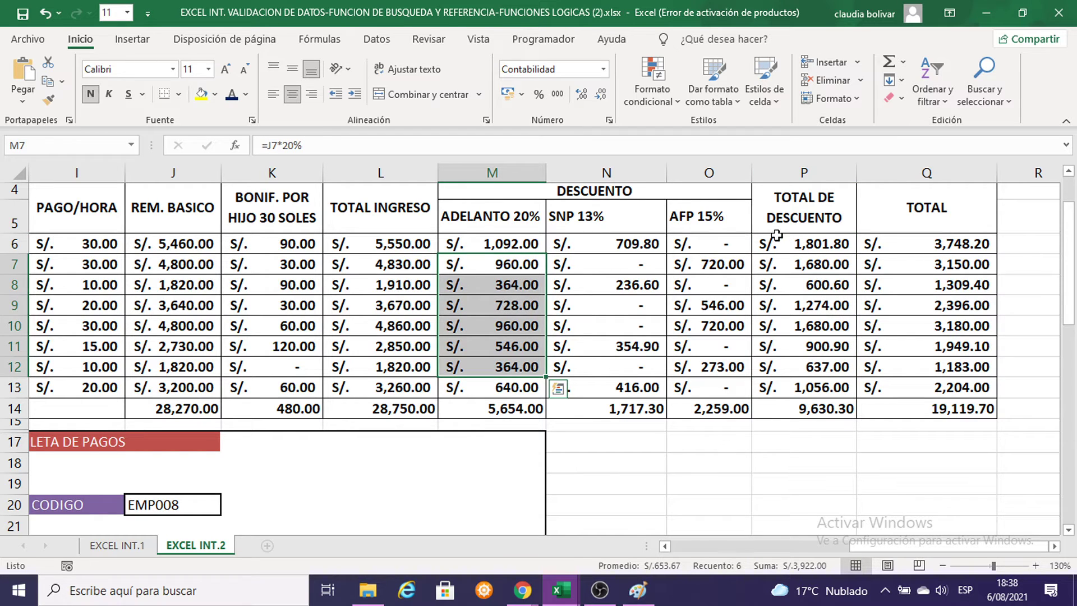
left_click_drag(777, 236, 797, 387)
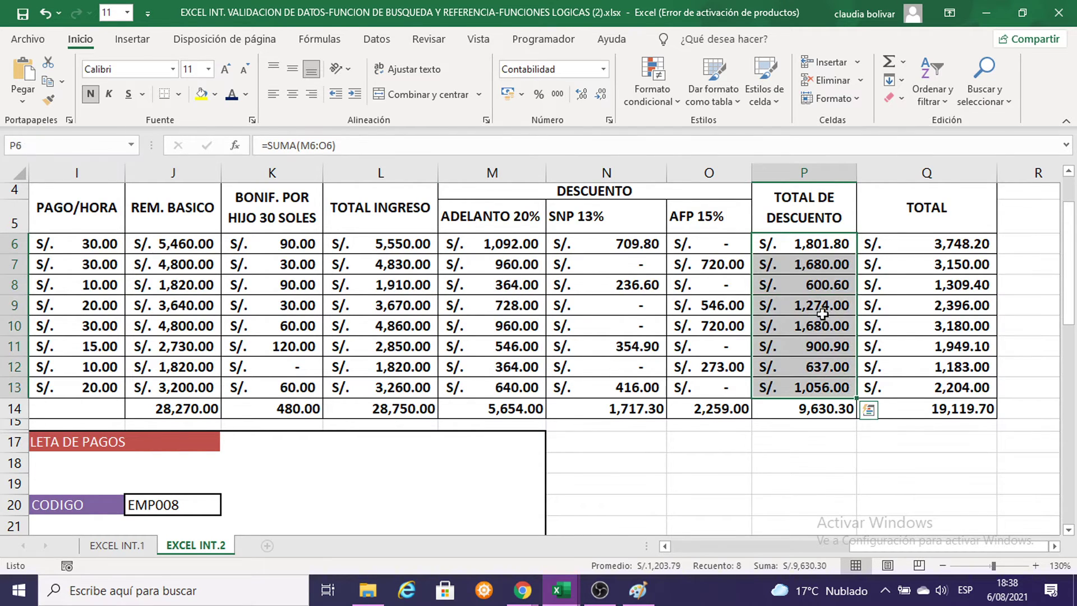
left_click(823, 302)
scroll(823, 296, "down", 3)
scroll(823, 300, "down", 2)
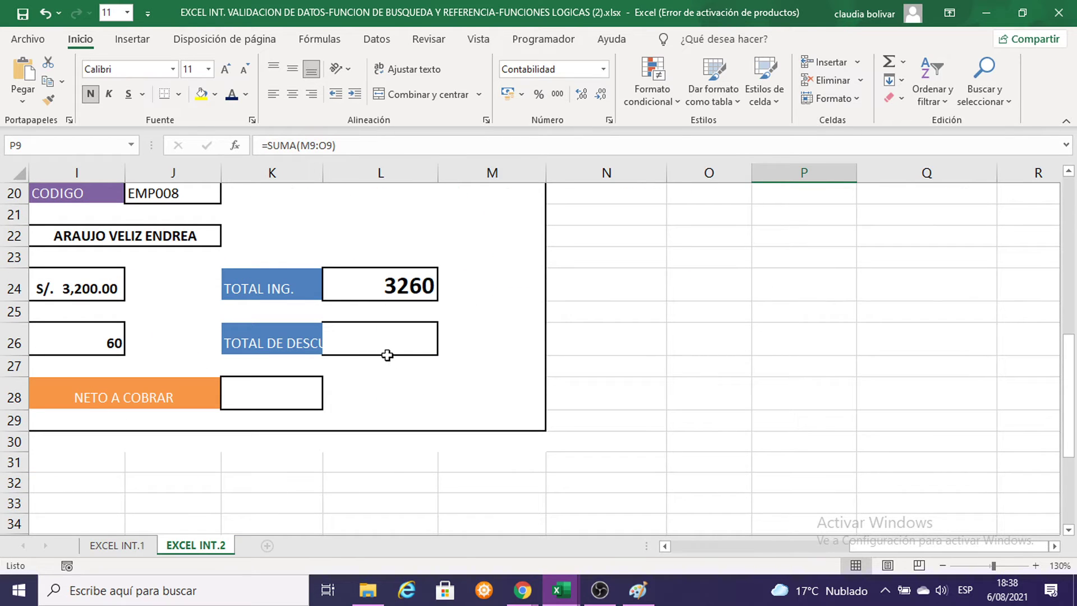
- Begin a BUSCARV formula in the total discount cell L26 with the code cell J20 as the lookup value
left_click(370, 338)
type("=BUSCAR")
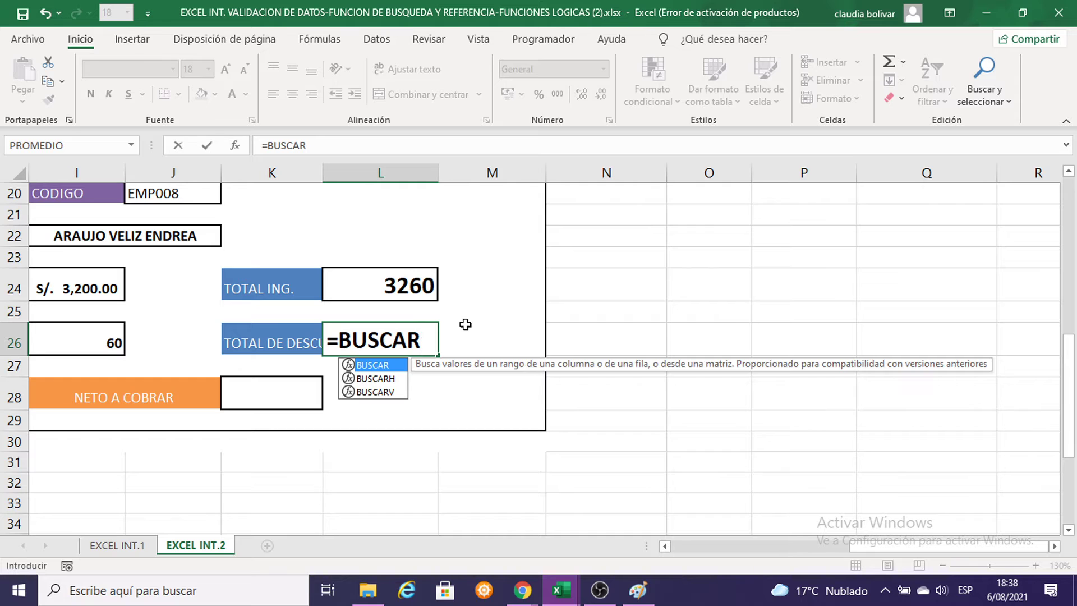
type("V(")
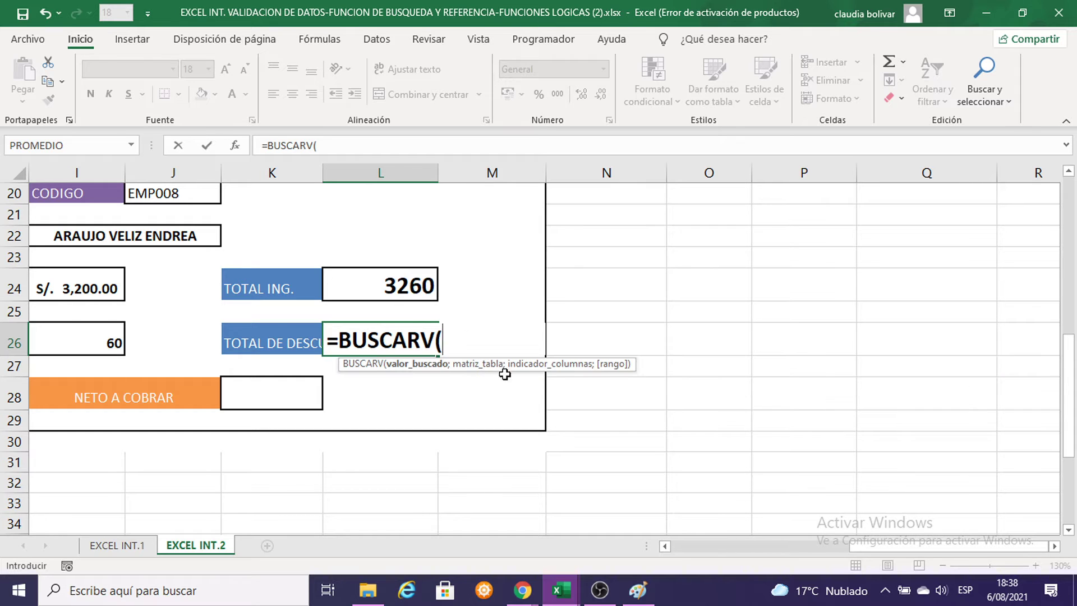
scroll(729, 494, "up", 2)
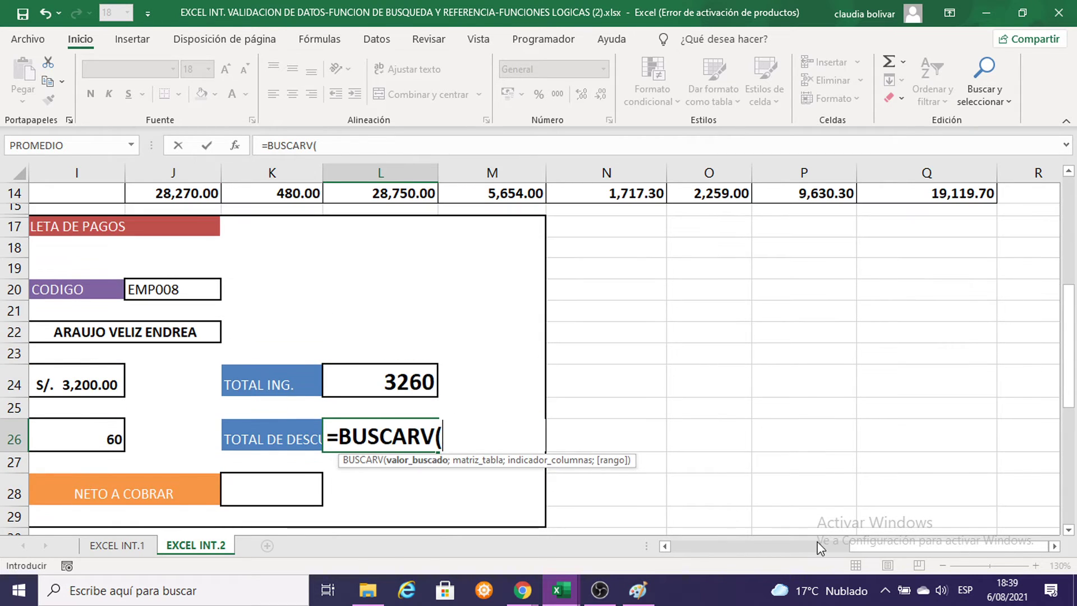
left_click_drag(852, 550, 812, 547)
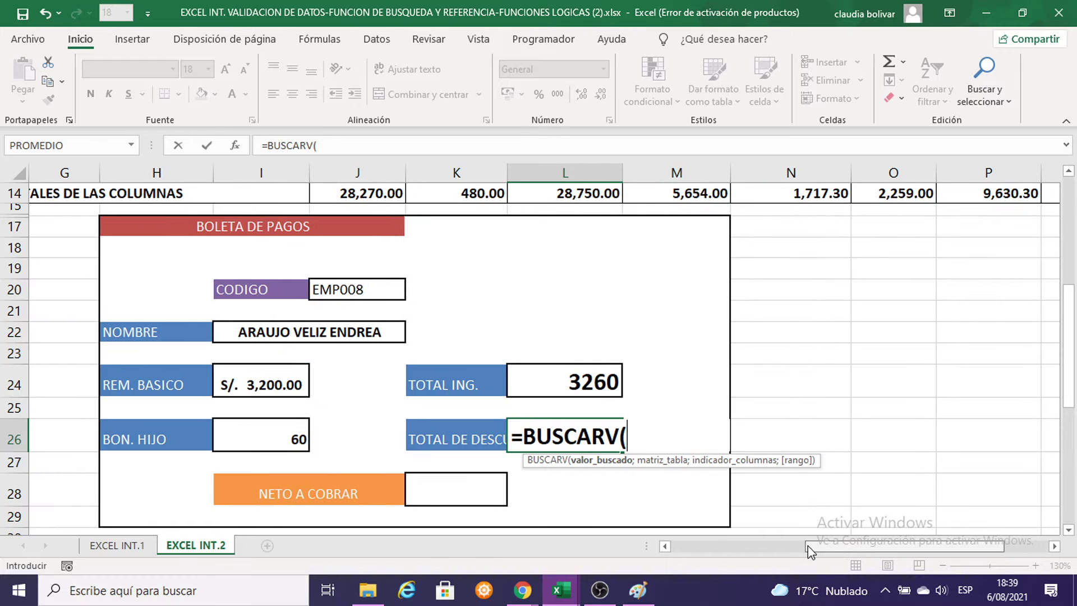
left_click(334, 291)
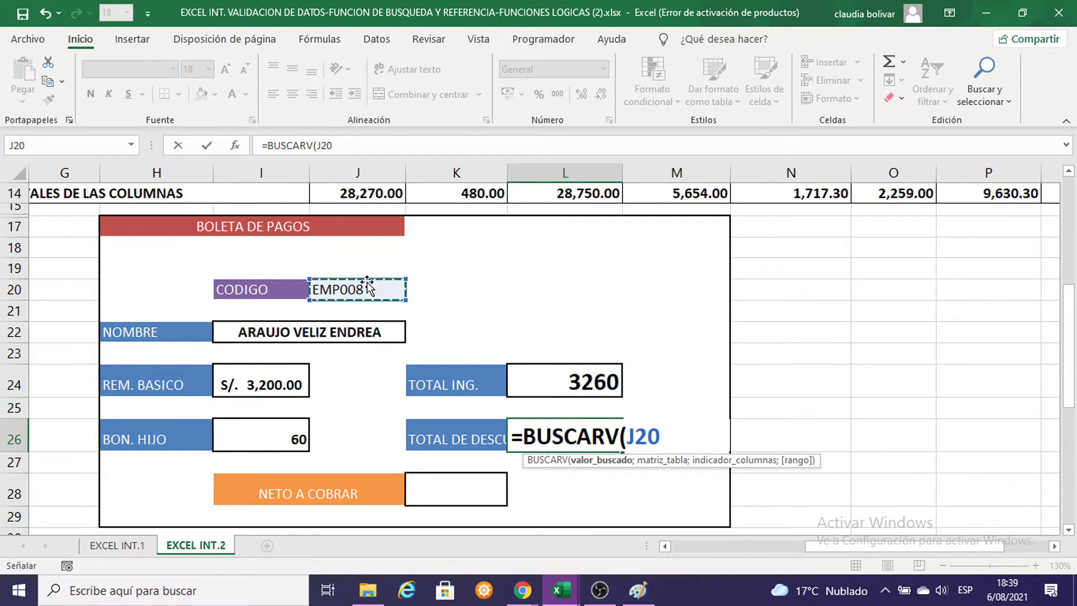
scroll(372, 285, "down", 1)
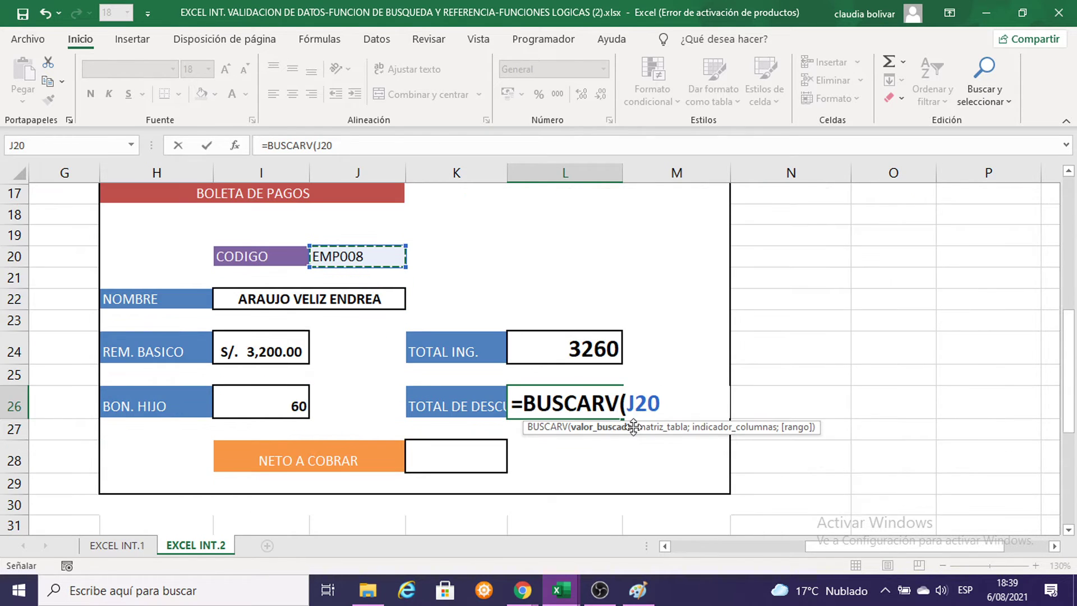
- Supply PLANILLA as the table array in the total discount formula
type(";")
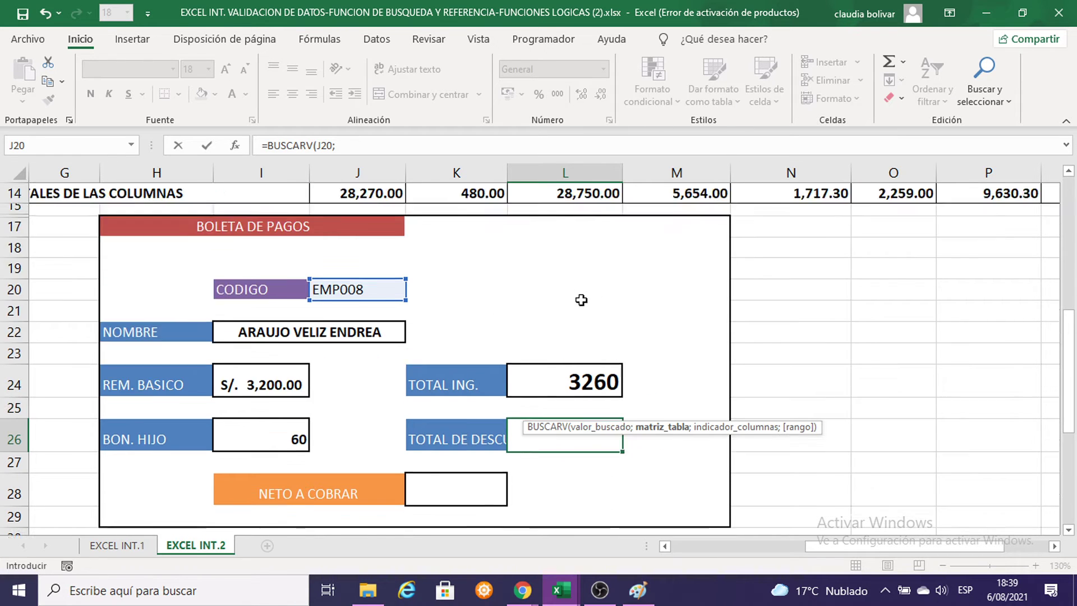
scroll(582, 298, "up", 4)
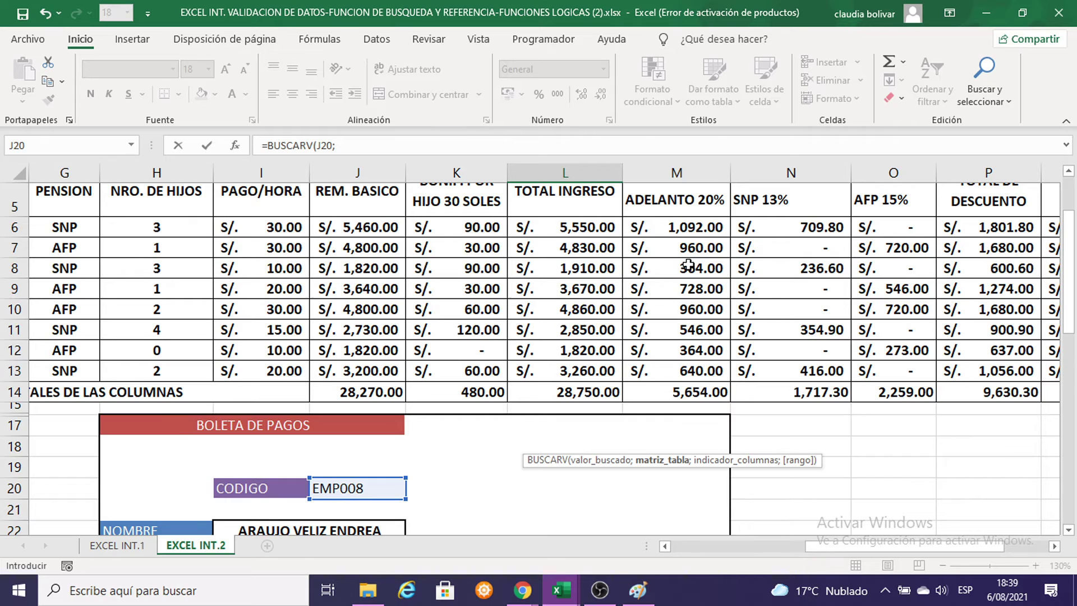
scroll(694, 257, "up", 1)
scroll(694, 257, "down", 7)
scroll(750, 243, "up", 1)
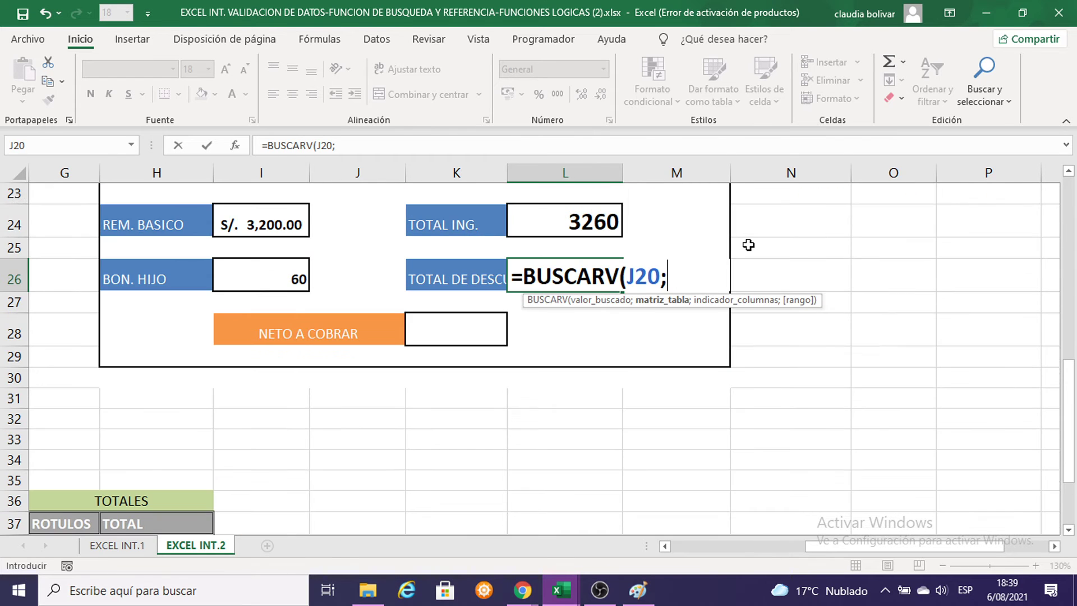
type("PLA")
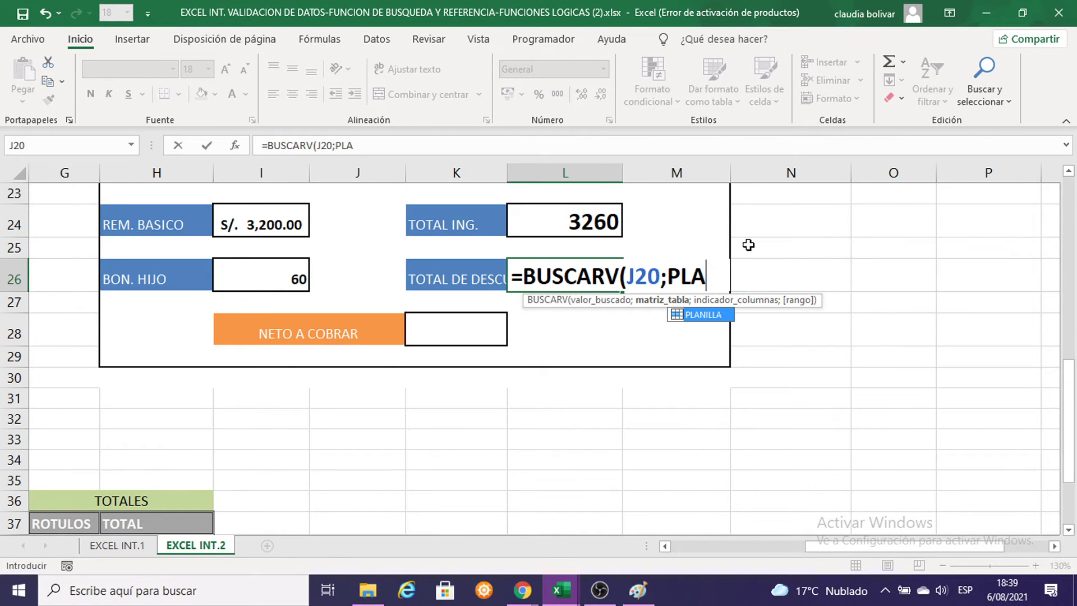
double_click(707, 317)
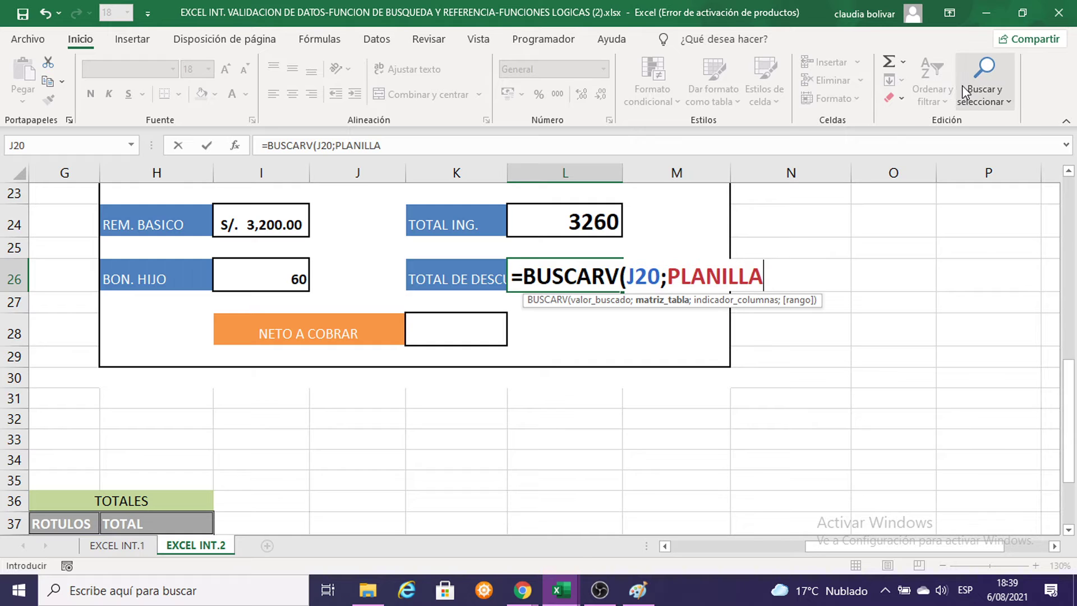
- Check the position of the TOTAL DE DESCUENTO column and enter 14 as the total discount formula's column index
type(";")
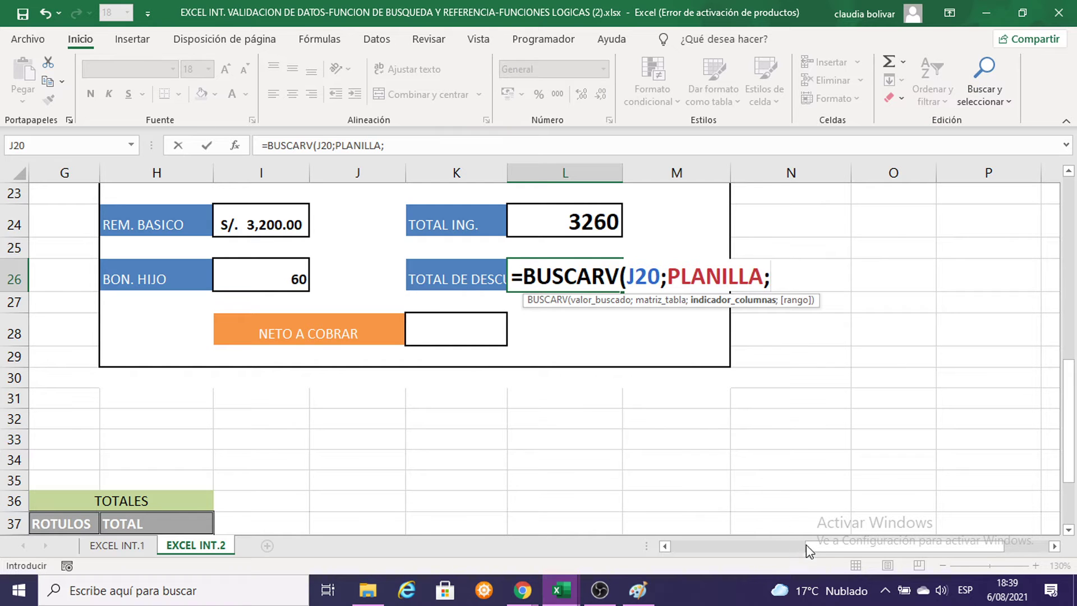
left_click_drag(806, 544, 832, 545)
scroll(833, 500, "up", 6)
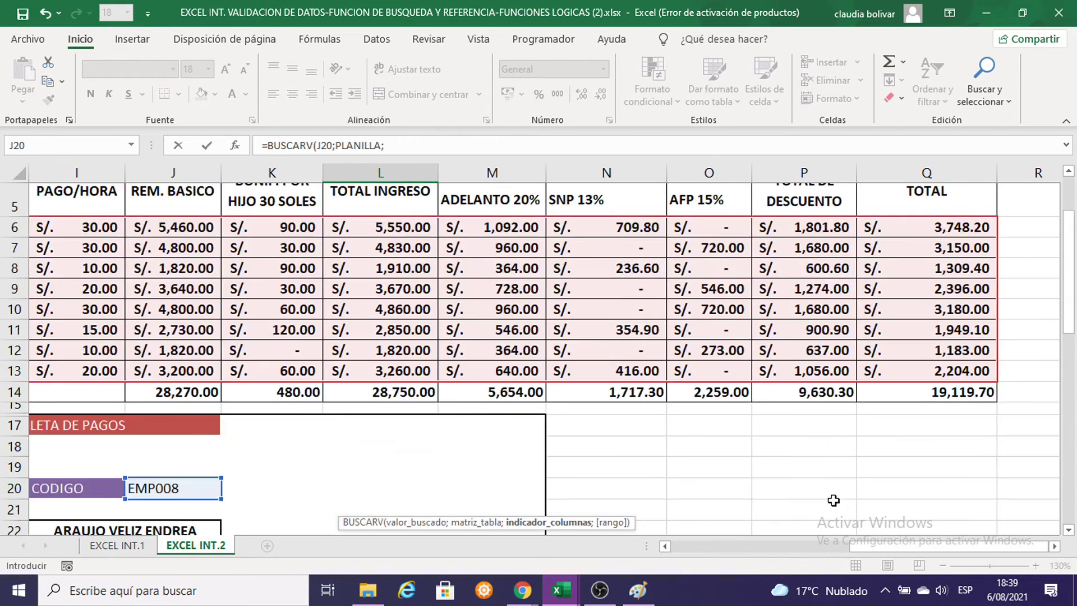
scroll(833, 500, "up", 1)
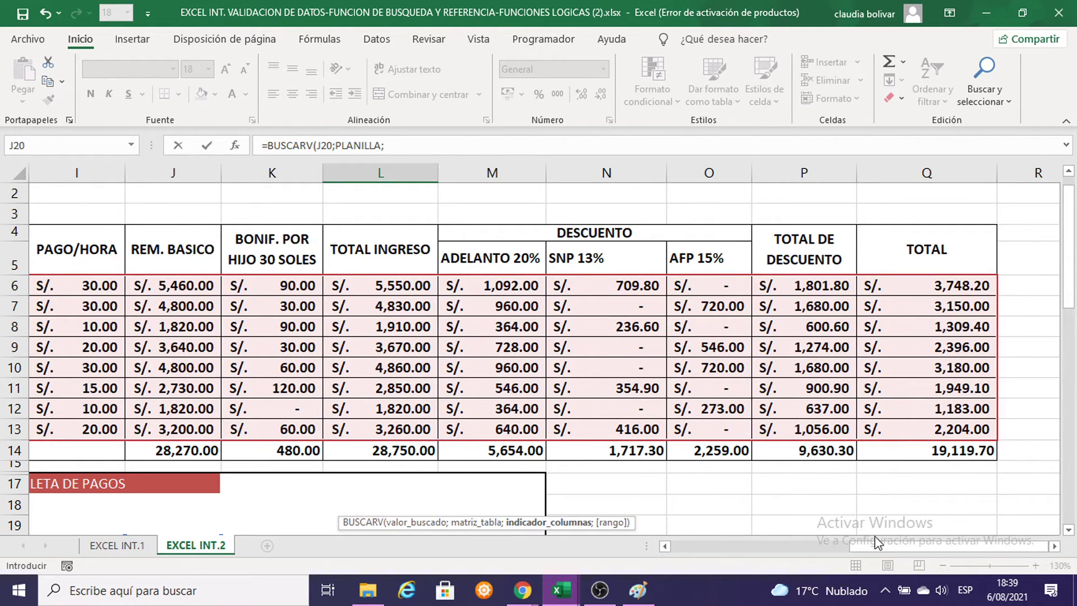
left_click_drag(873, 541, 829, 544)
scroll(818, 530, "down", 4)
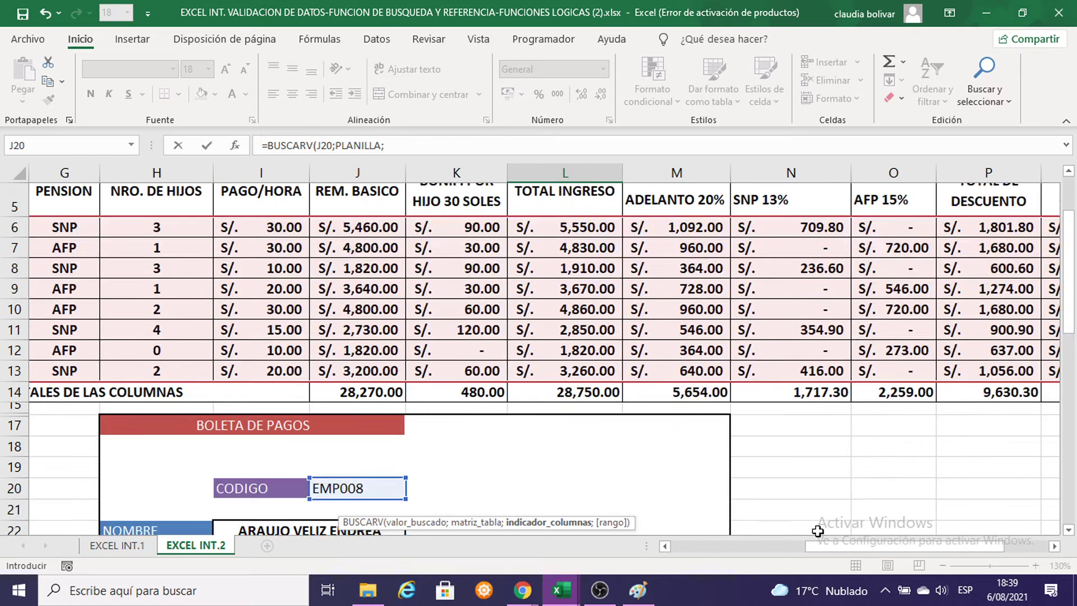
type("14")
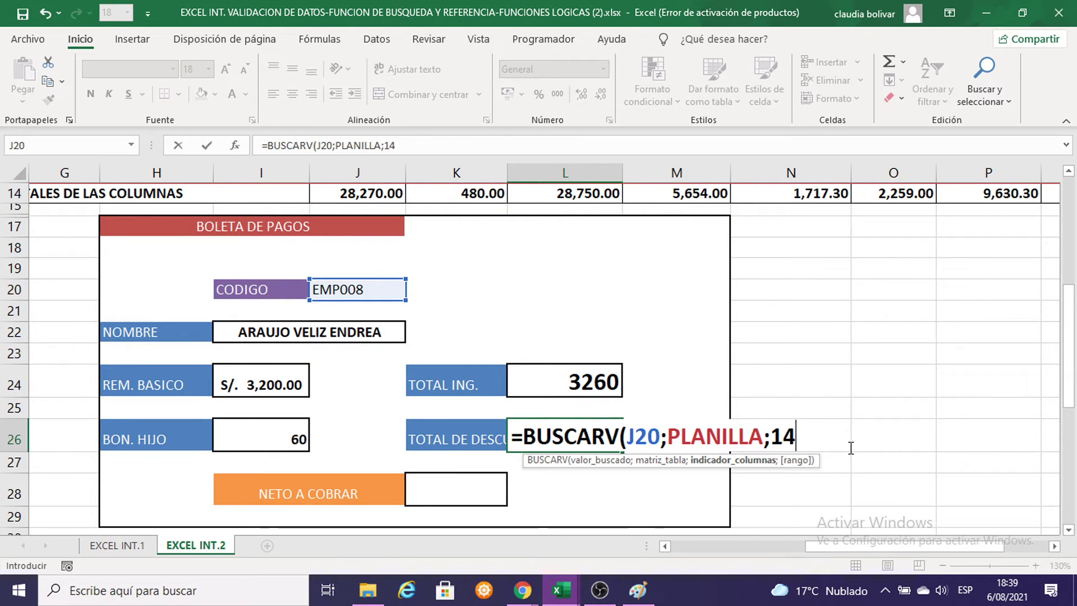
- Complete the total discount formula with 0 for an exact match and enter it
type(";")
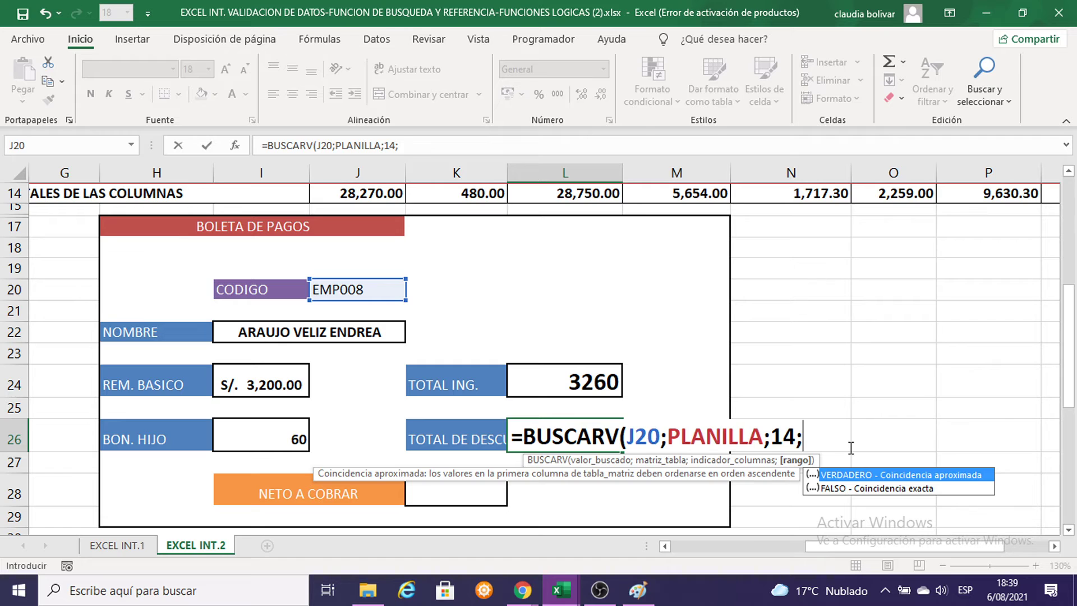
type("0)")
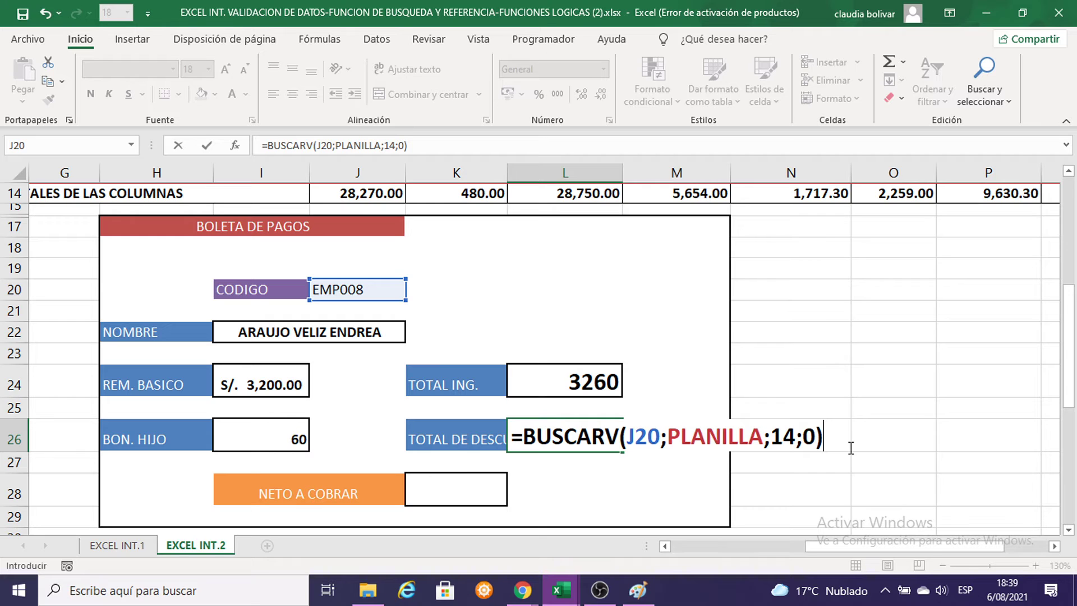
key("Return")
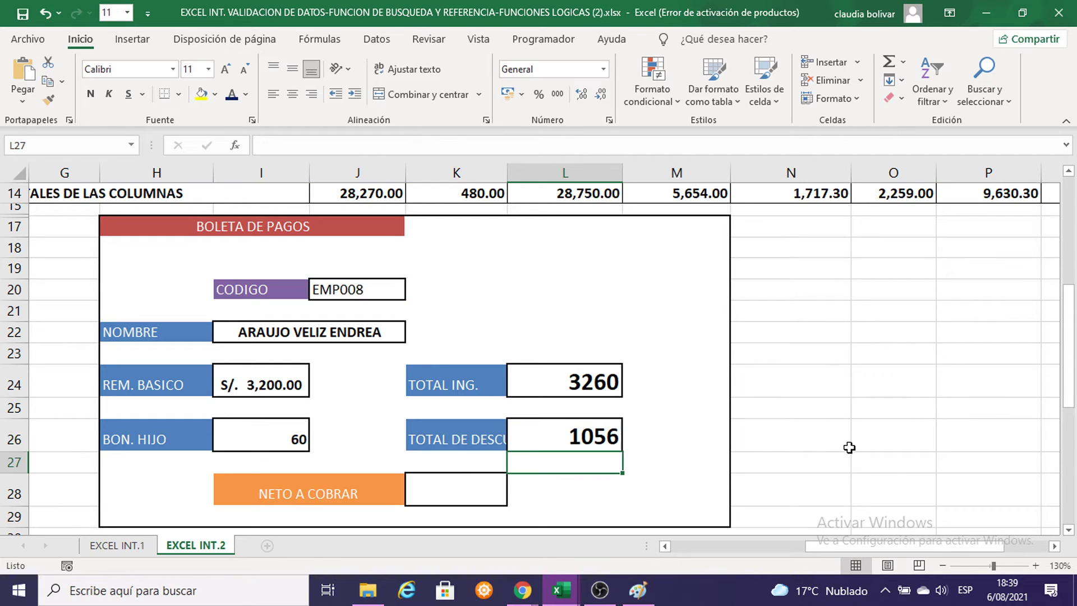
- Check the payroll table's TOTAL column and begin a BUSCARV formula in the NETO A COBRAR cell K28 with J20 as the lookup value
left_click(452, 492)
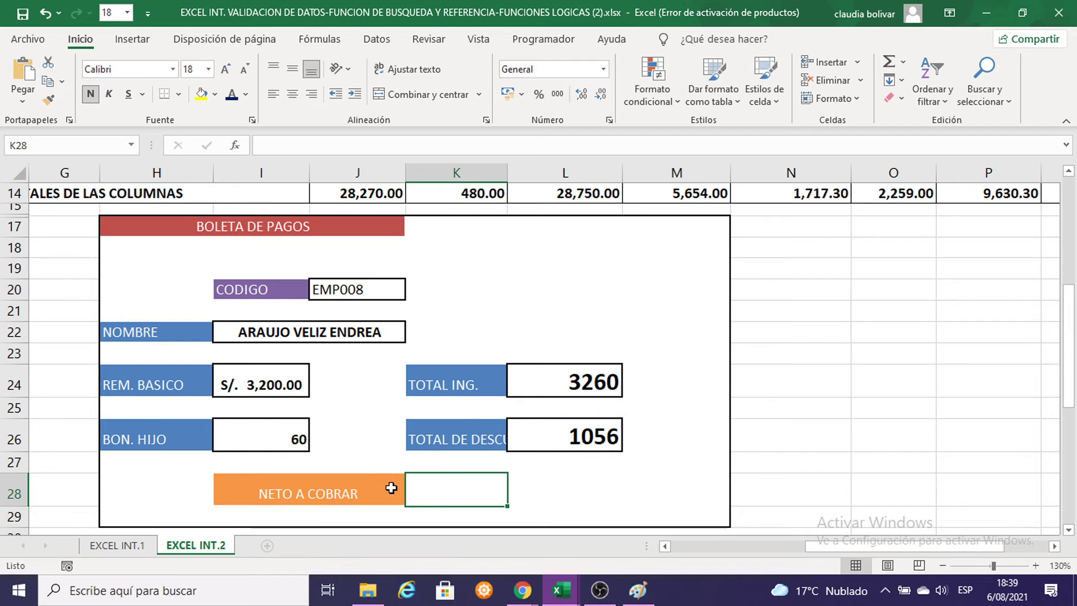
left_click_drag(812, 536, 857, 537)
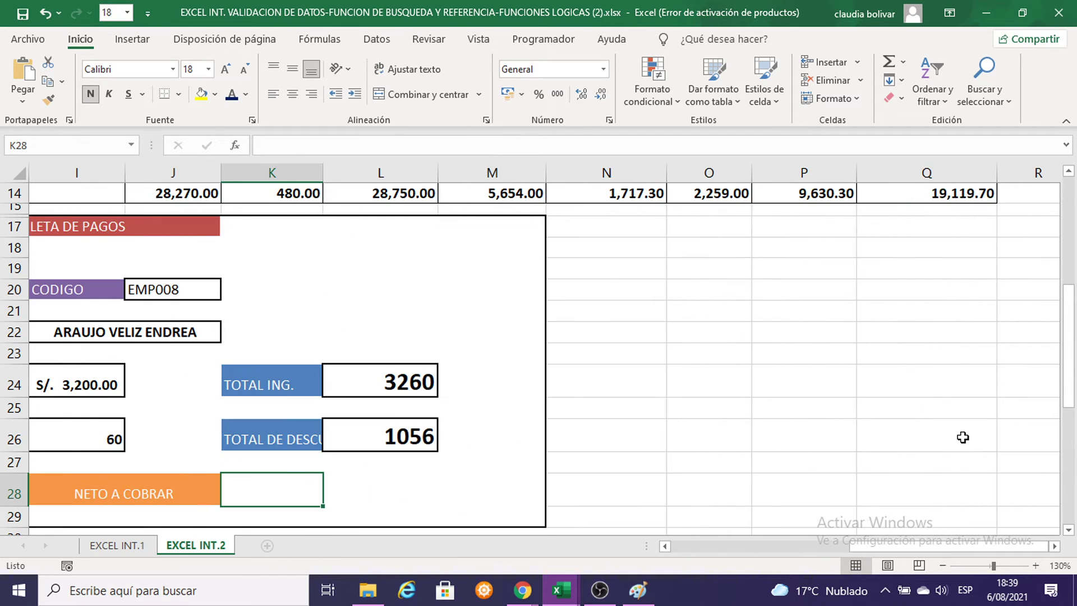
scroll(961, 435, "up", 3)
scroll(973, 411, "up", 1)
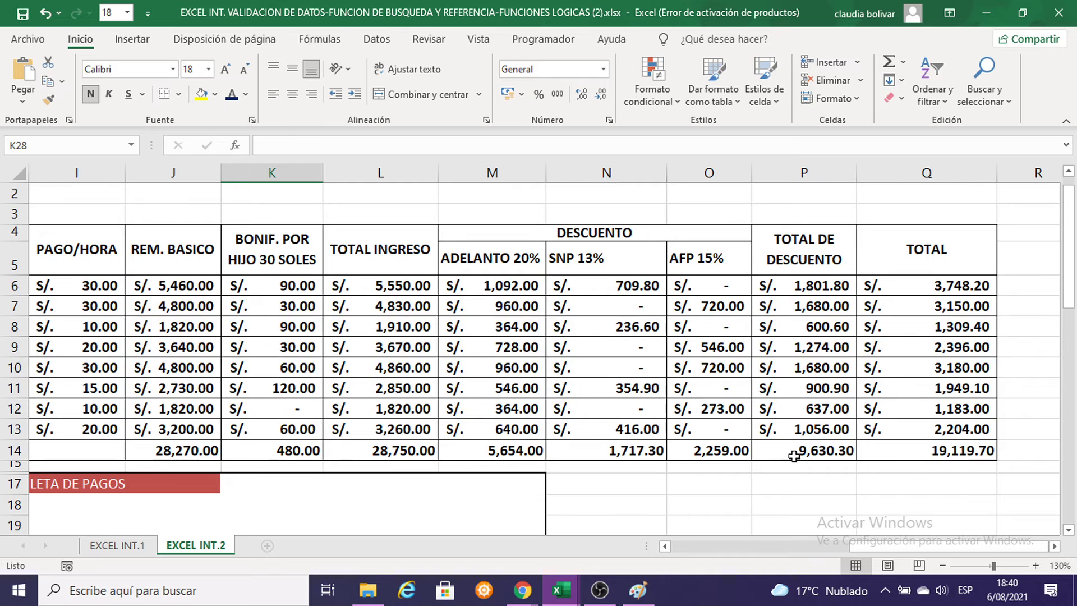
scroll(855, 487, "down", 4)
left_click_drag(870, 548, 848, 547)
scroll(654, 478, "down", 2)
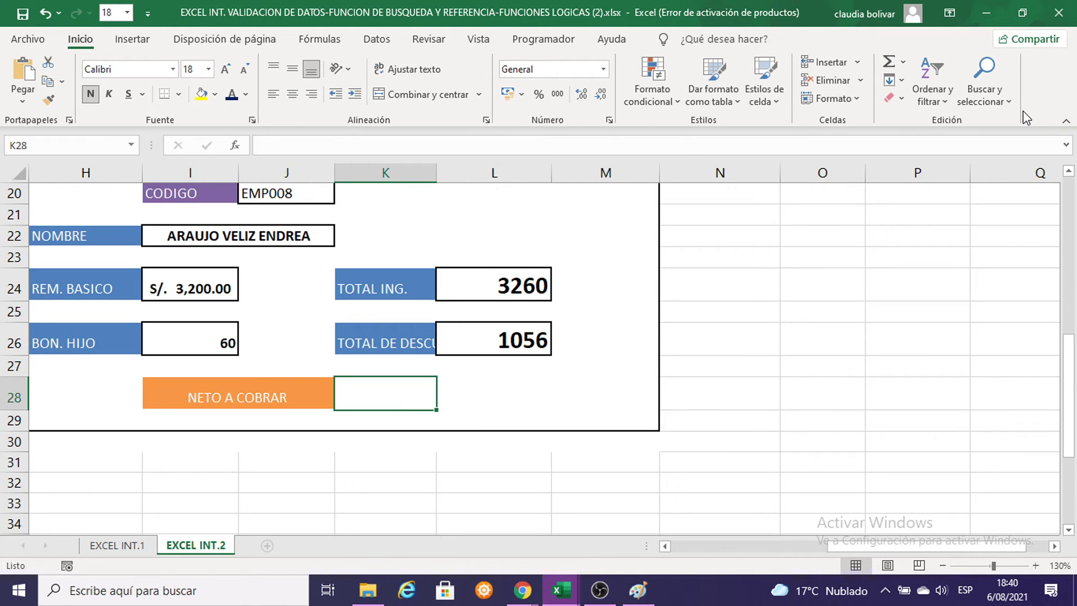
type("=BUSC")
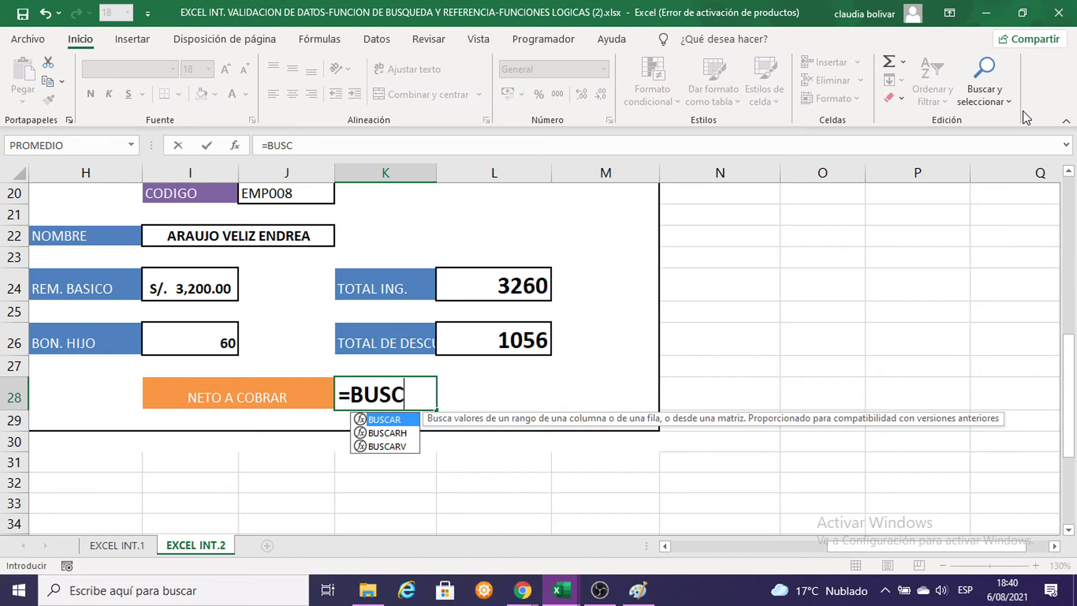
type("ARV(")
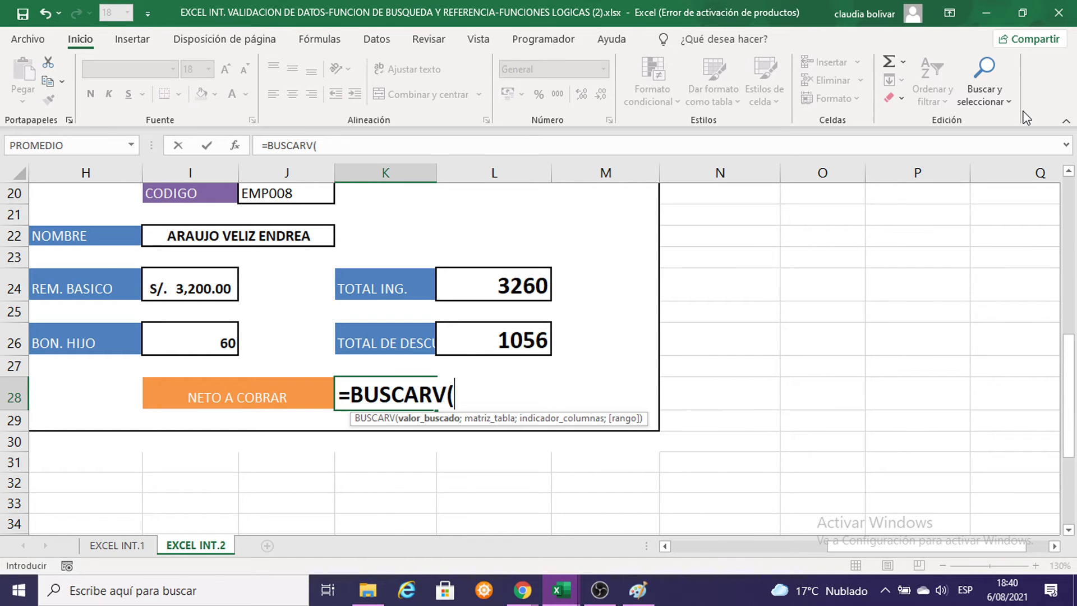
scroll(180, 406, "up", 1)
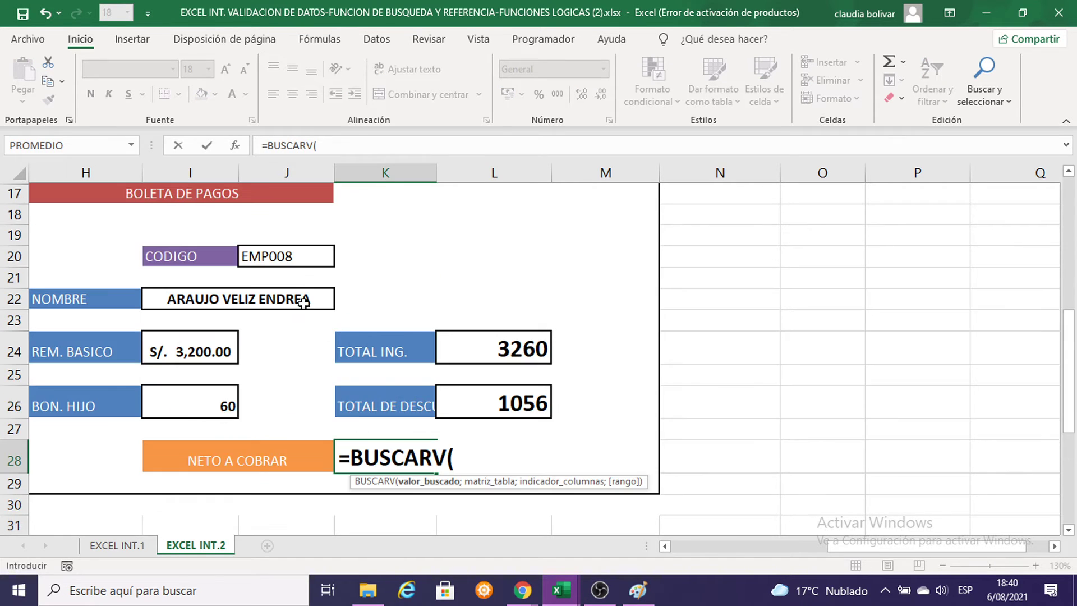
left_click(290, 259)
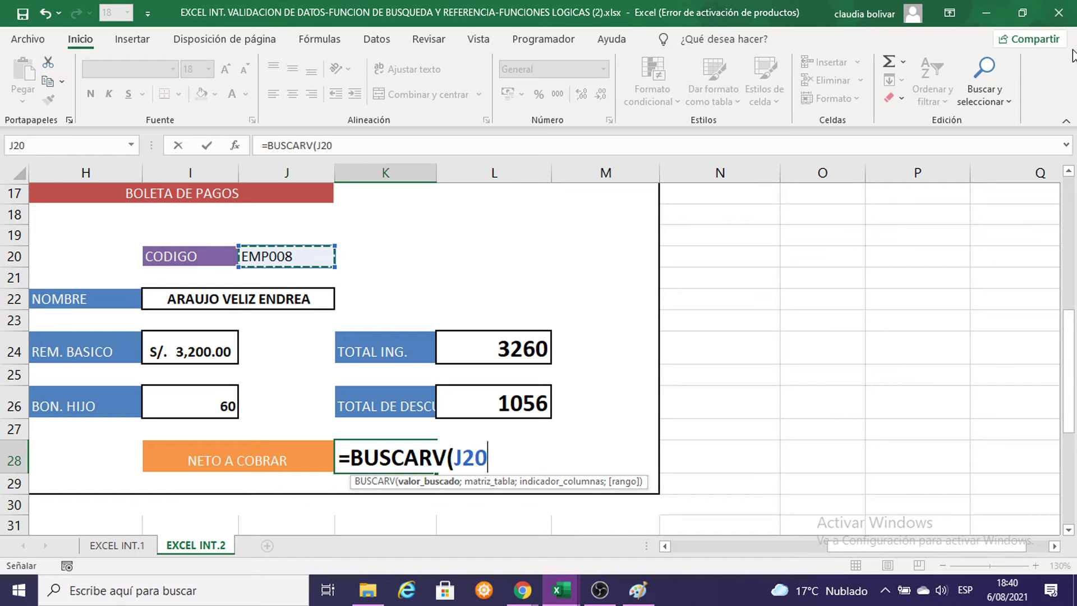
- Supply PLANILLA as the table array in the NETO A COBRAR formula
type(";")
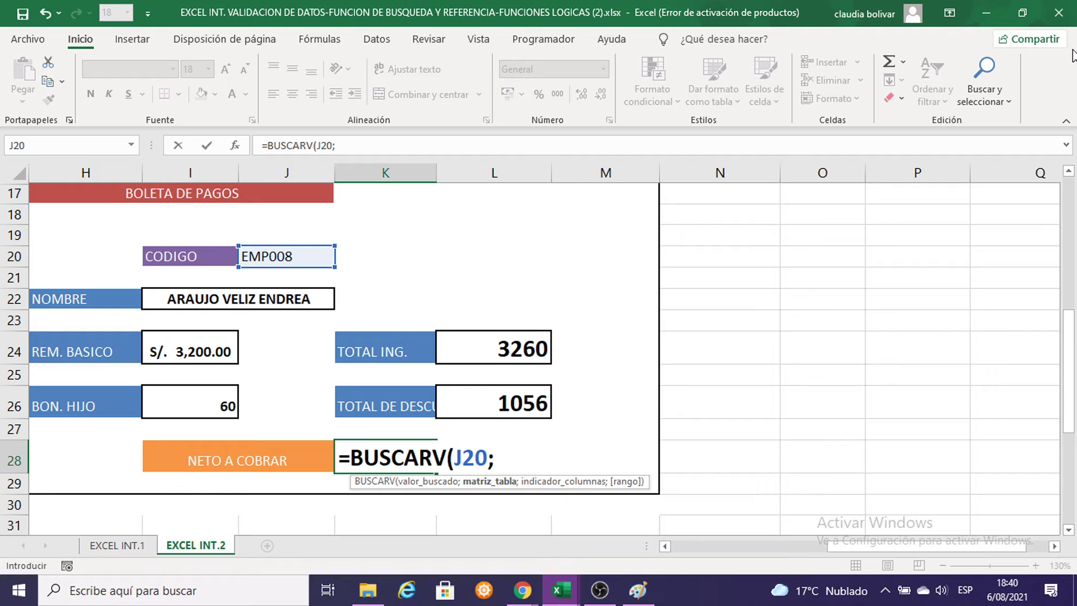
type("PLANILLA")
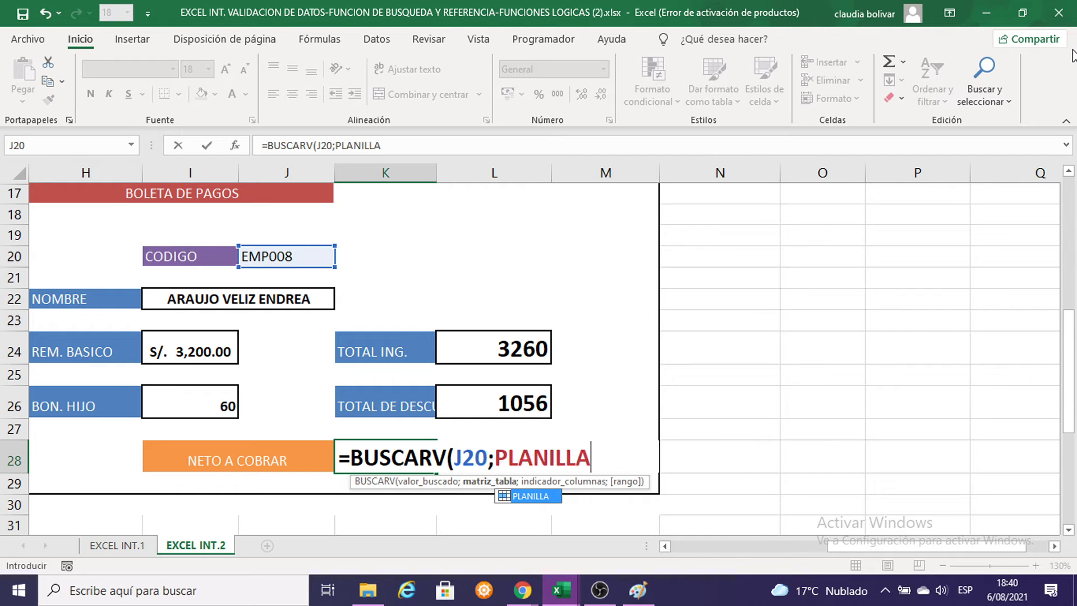
type(";")
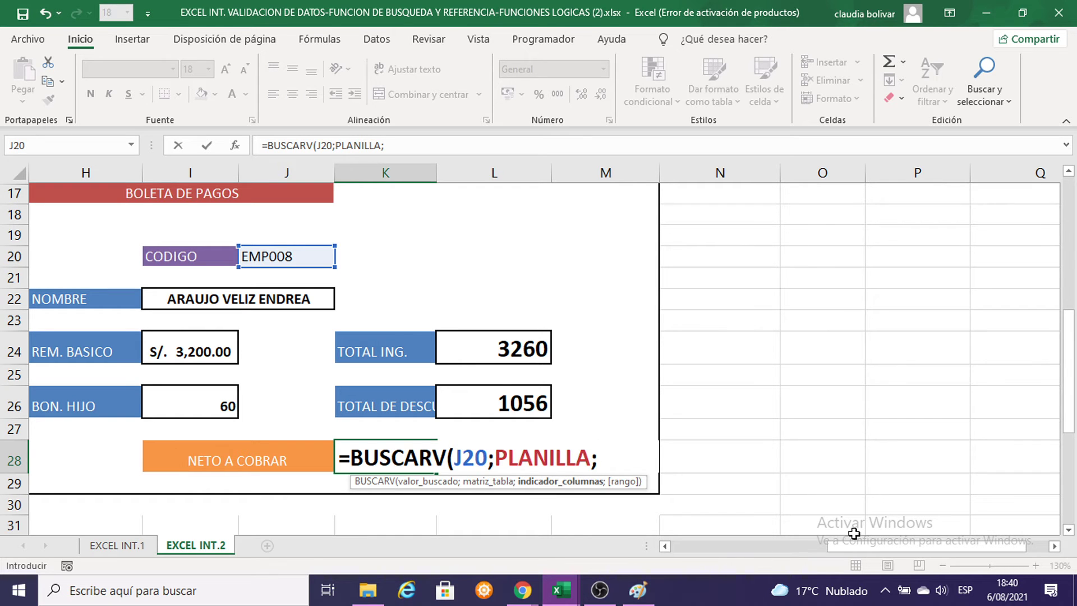
- Check the position of the TOTAL column, then finish the NETO A COBRAR formula with column index 15 and FALSO and enter it
left_click_drag(856, 546, 938, 539)
scroll(933, 523, "up", 5)
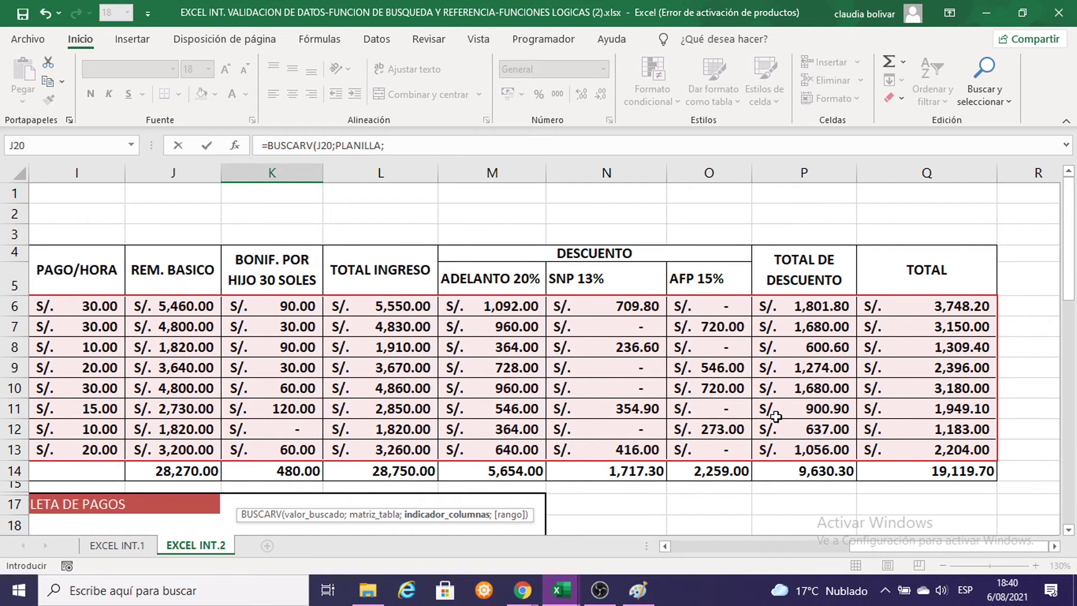
scroll(952, 332, "down", 1)
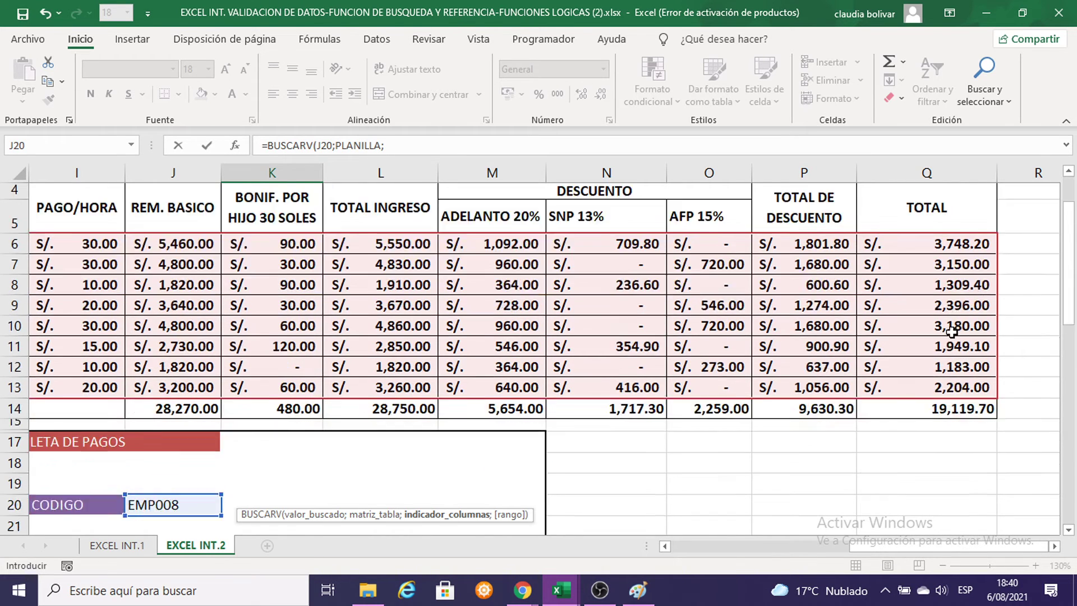
scroll(951, 332, "up", 1)
scroll(925, 423, "down", 7)
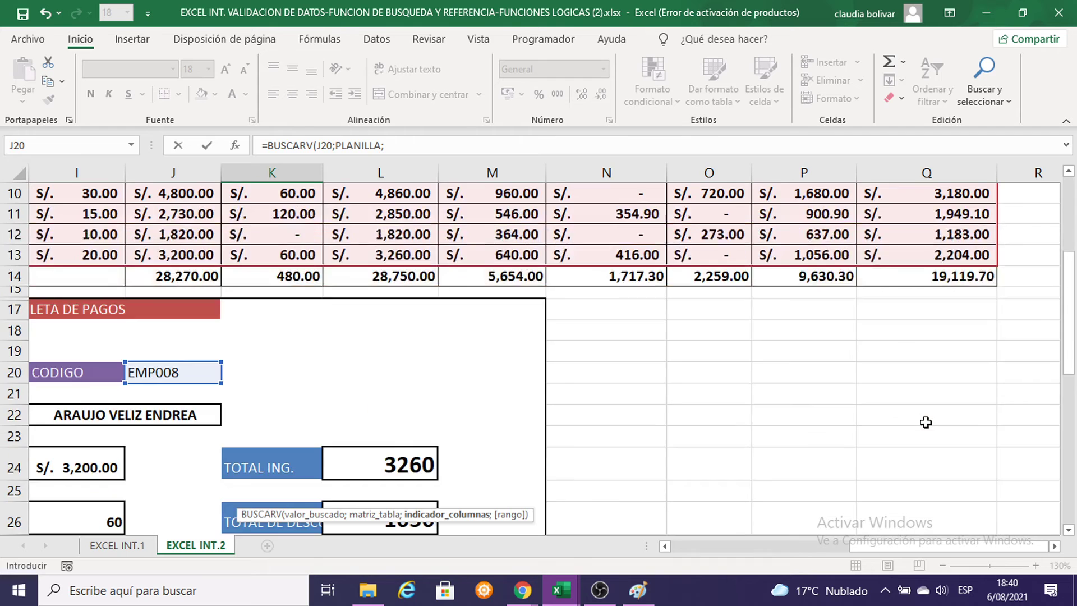
type("1")
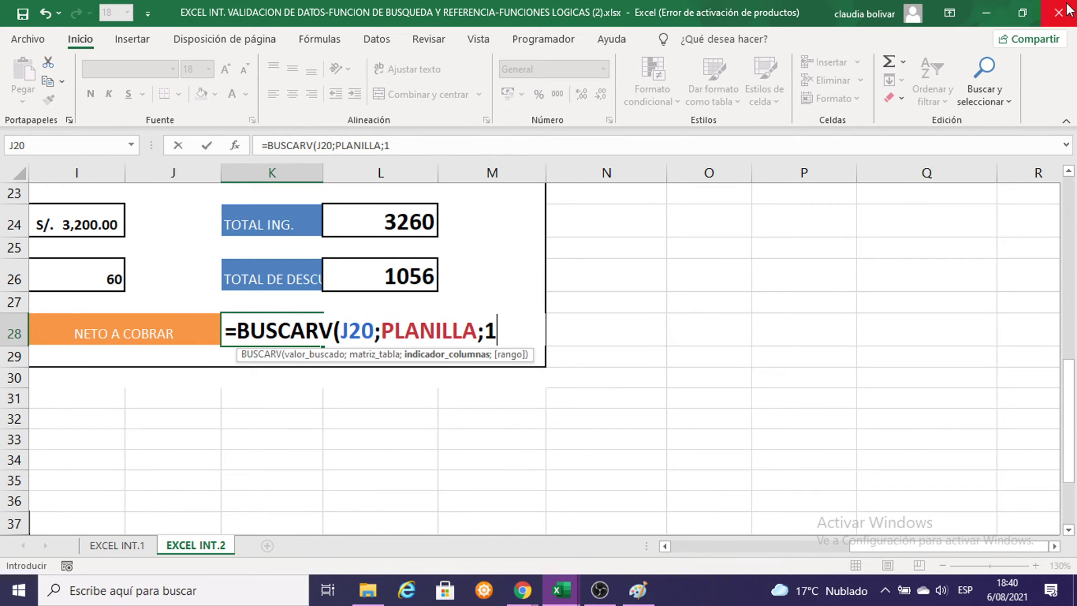
type("5;")
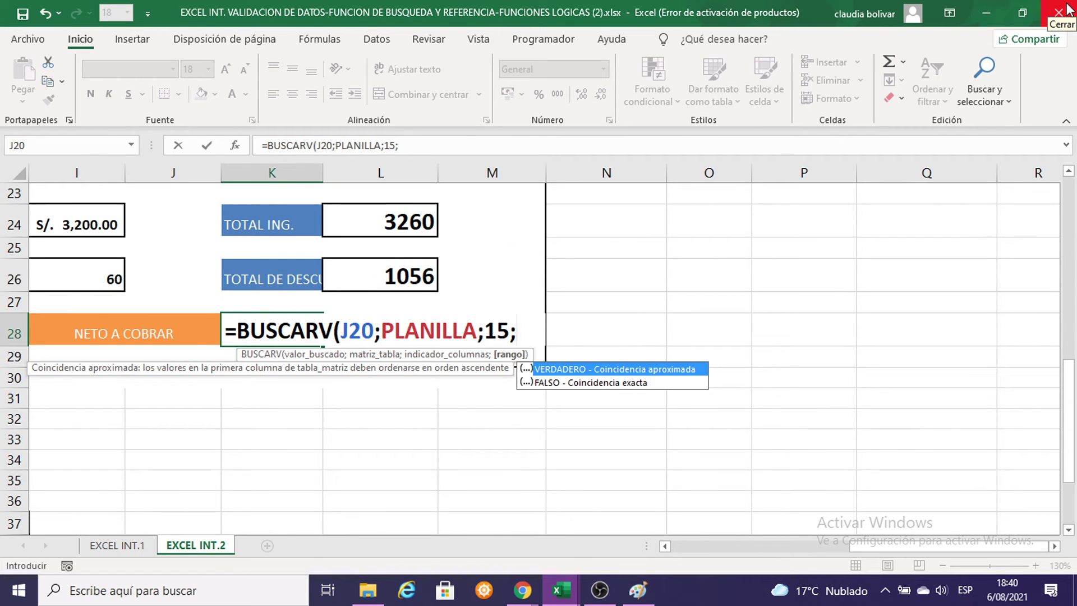
type("FALSO)")
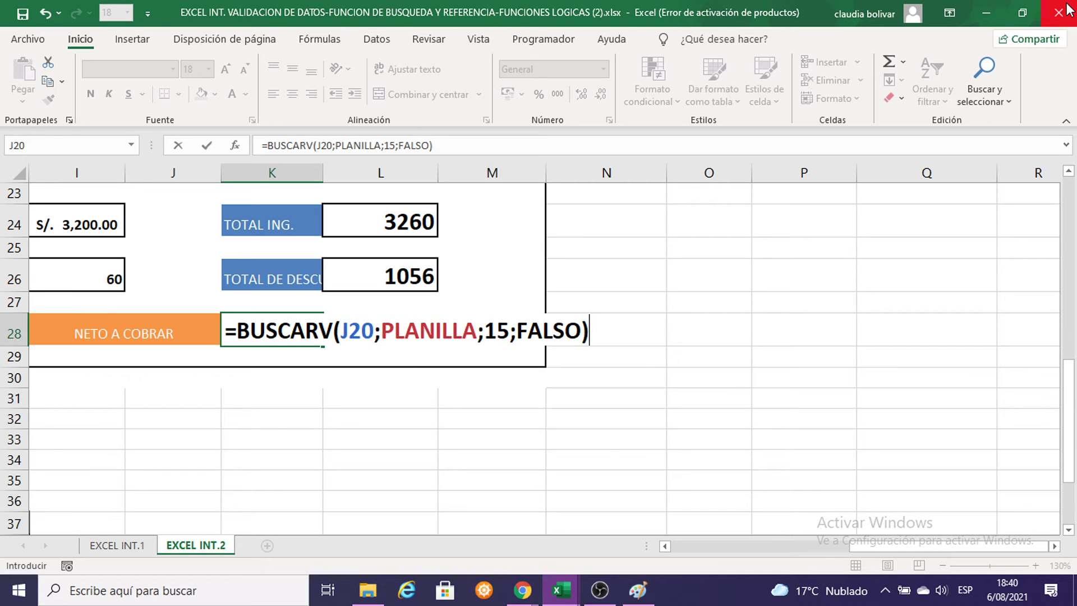
key("Return")
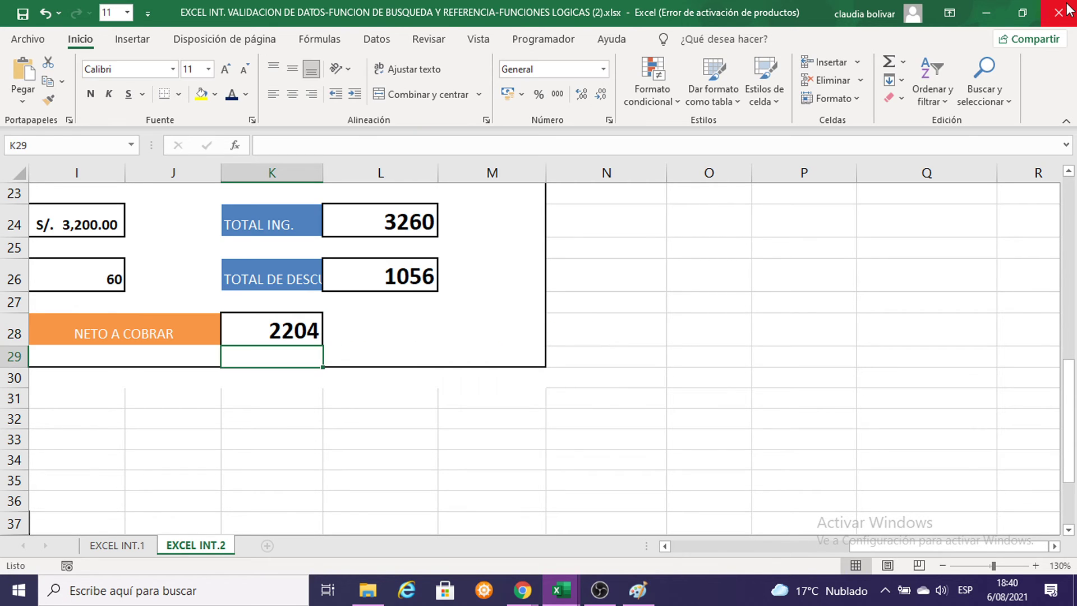
- Set the font size of the BON. HIJO, TOTAL ING., TOTAL DE DESCUENTO and NETO A COBRAR values to 11
left_click_drag(876, 546, 680, 503)
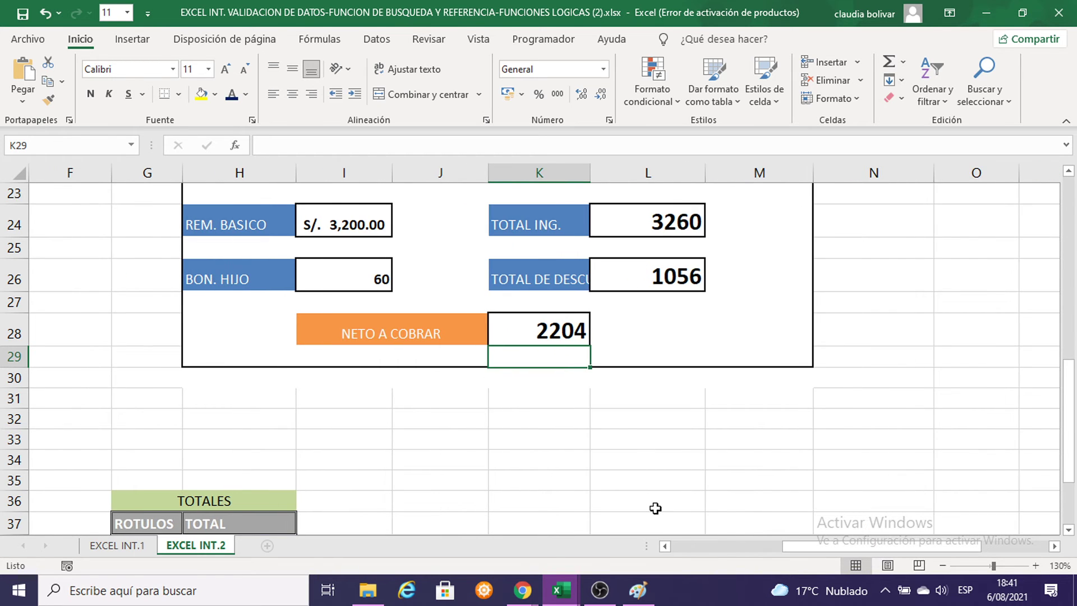
scroll(650, 403, "up", 2)
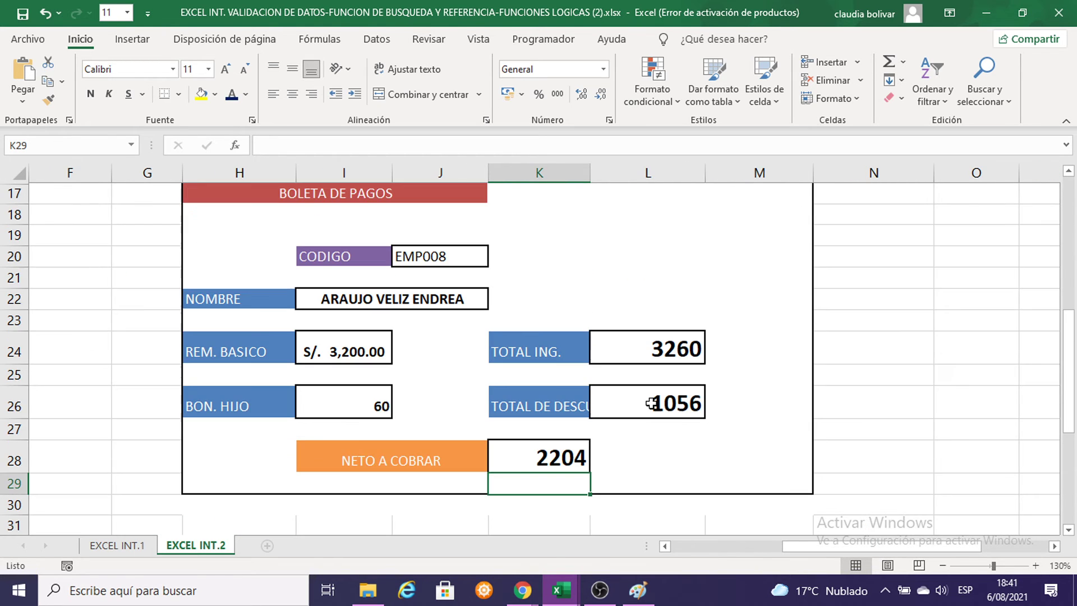
left_click(355, 403)
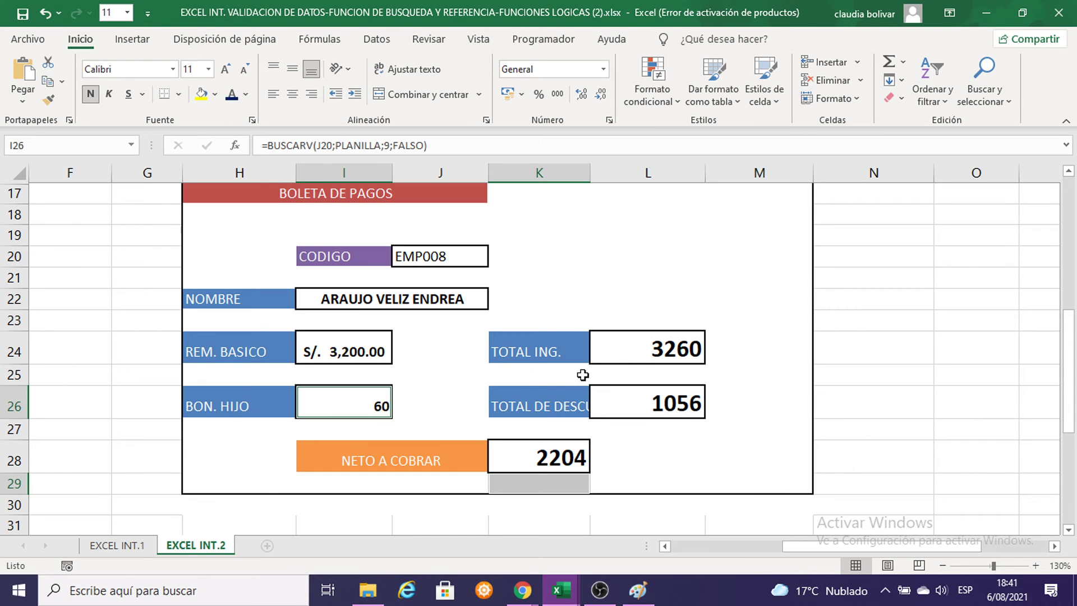
left_click(669, 347, "ctrl")
left_click(657, 403, "ctrl")
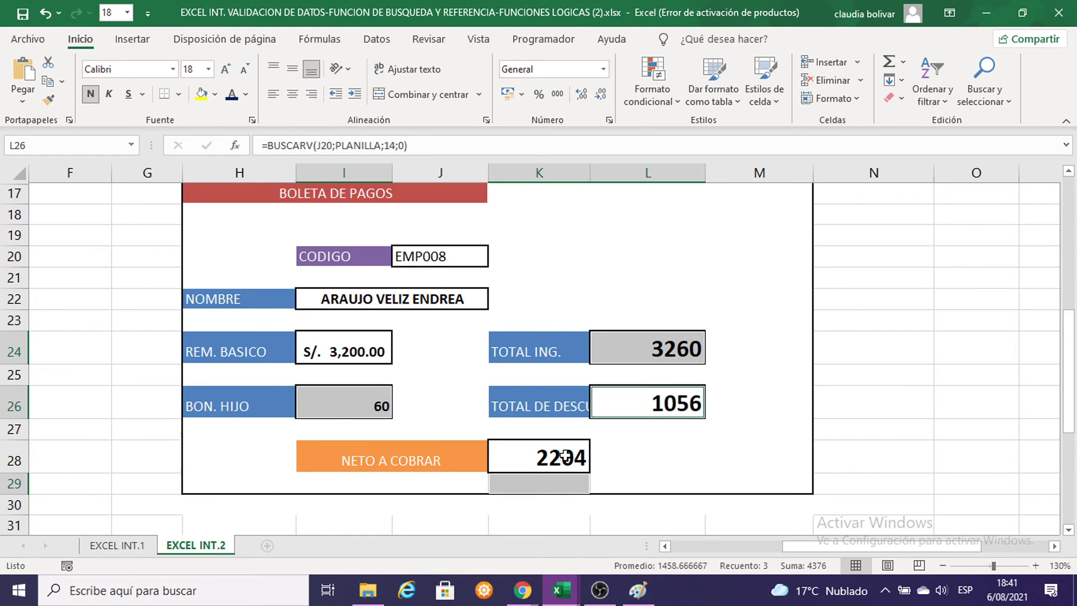
left_click(563, 458, "ctrl")
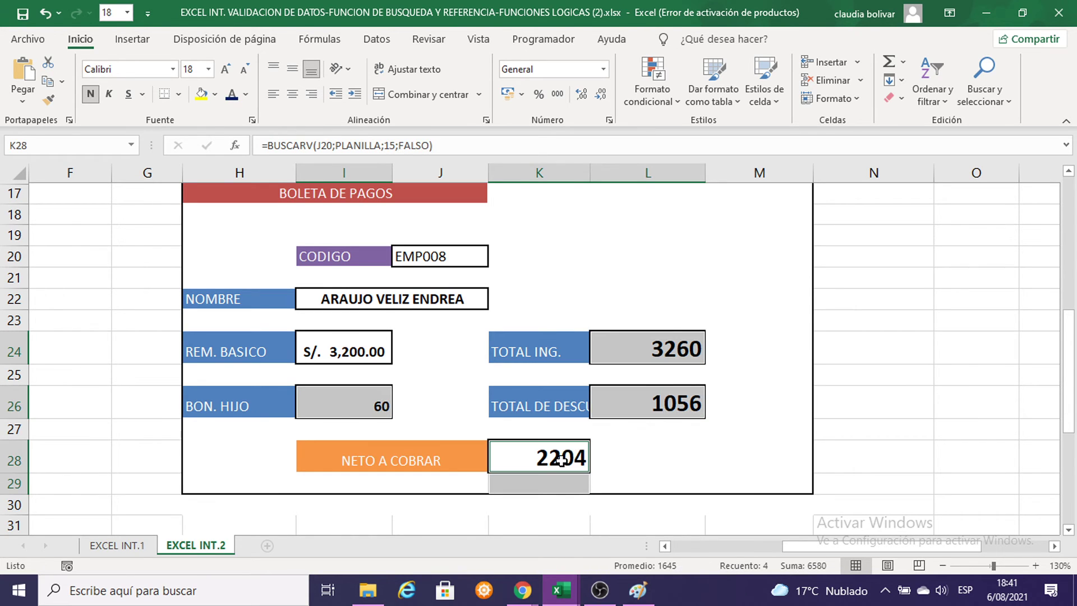
left_click(208, 69)
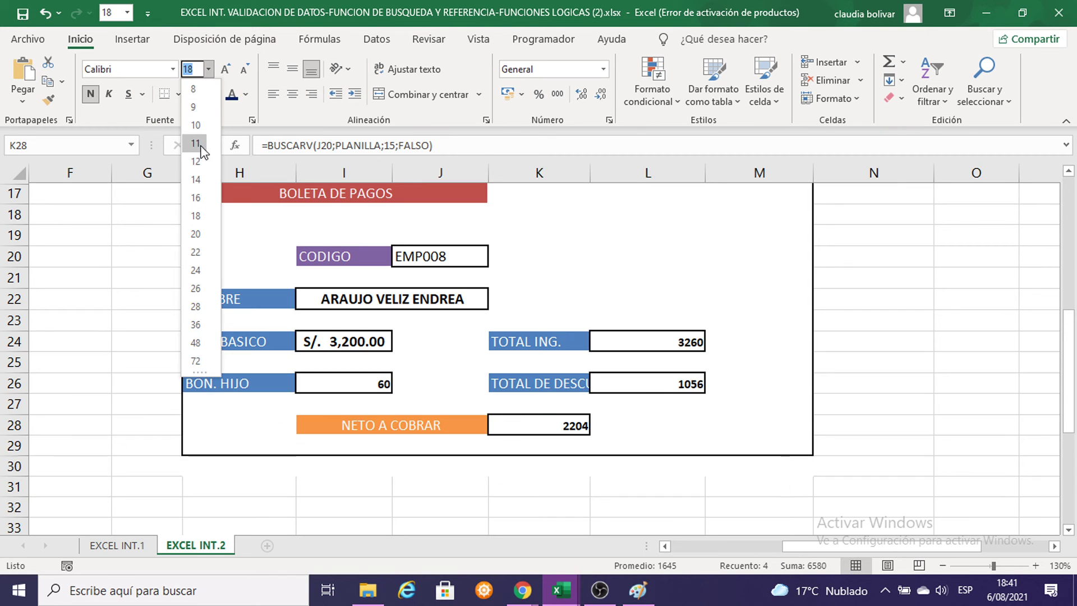
left_click(196, 143)
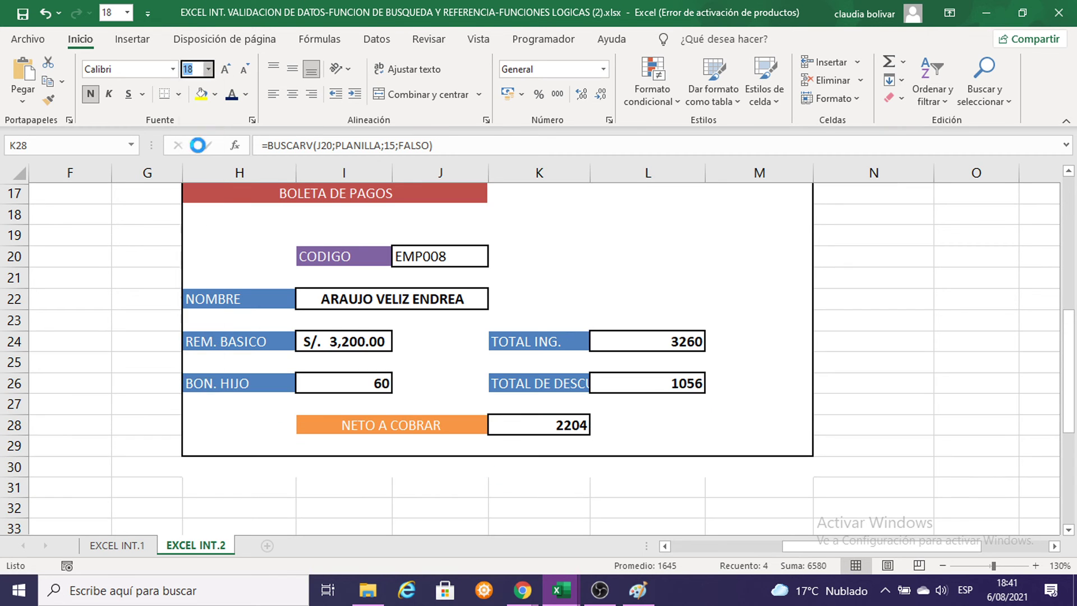
- Apply the S/. accounting number format to the selected pay slip amounts and deselect them
left_click(522, 94)
left_click(536, 118)
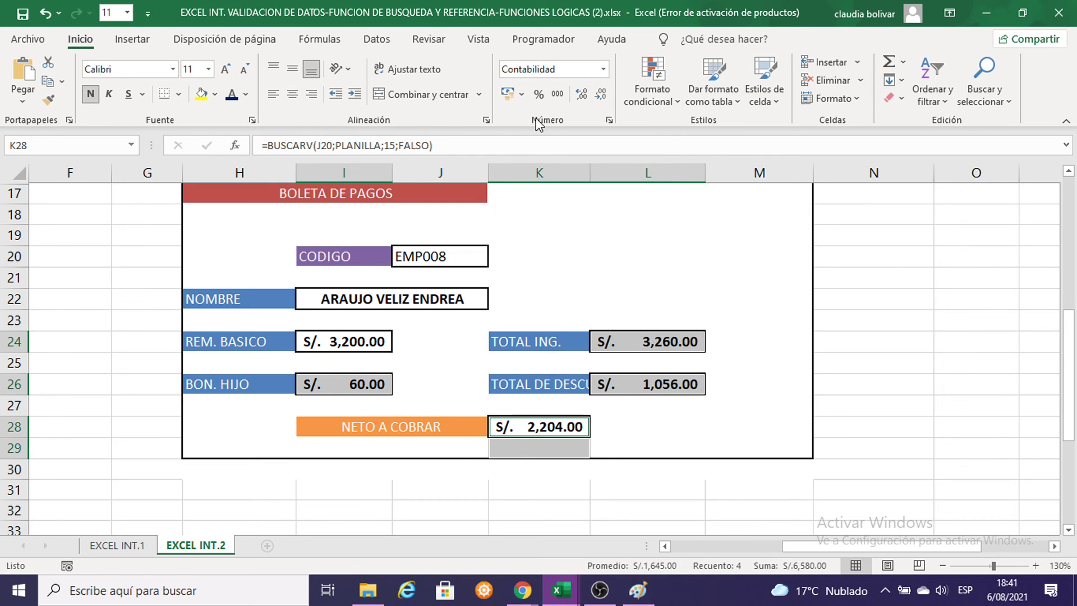
left_click(909, 273)
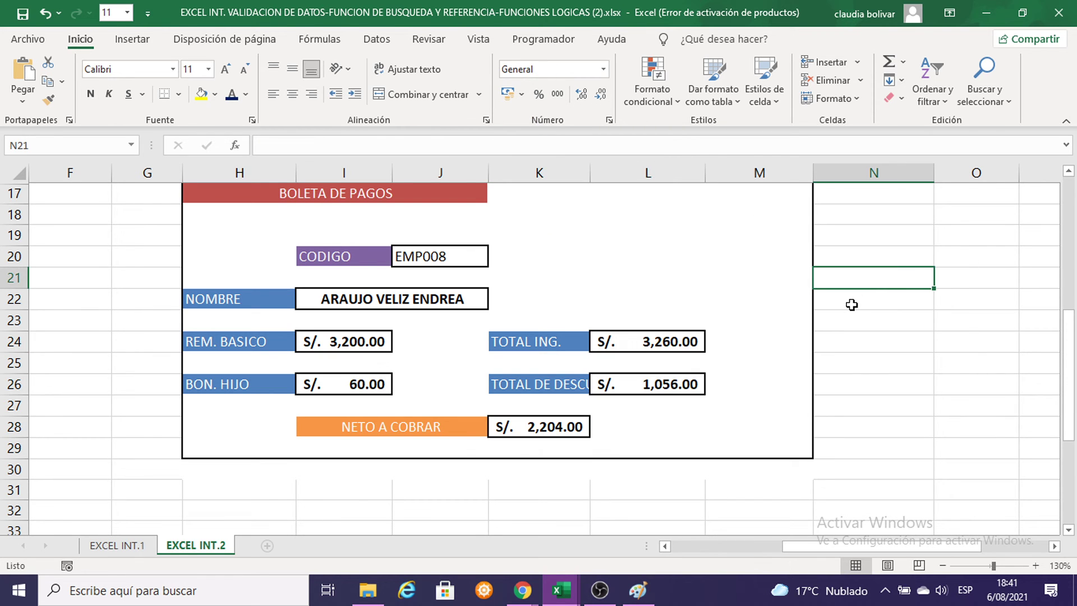
- Choose EMP005 as the pay slip's CODIGO
scroll(852, 305, "up", 5)
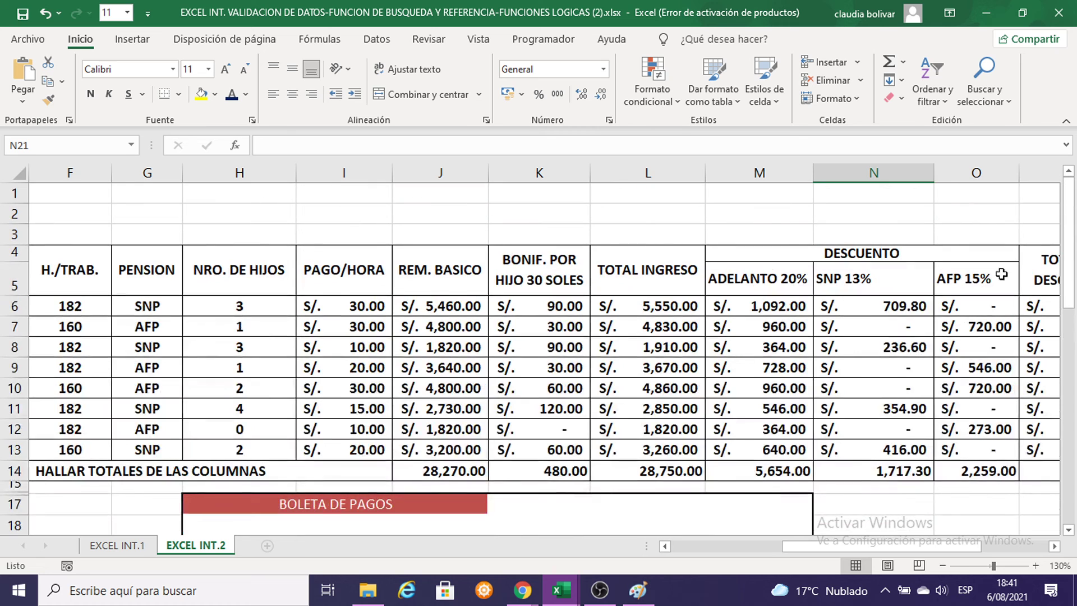
scroll(648, 392, "down", 4)
left_click(433, 307)
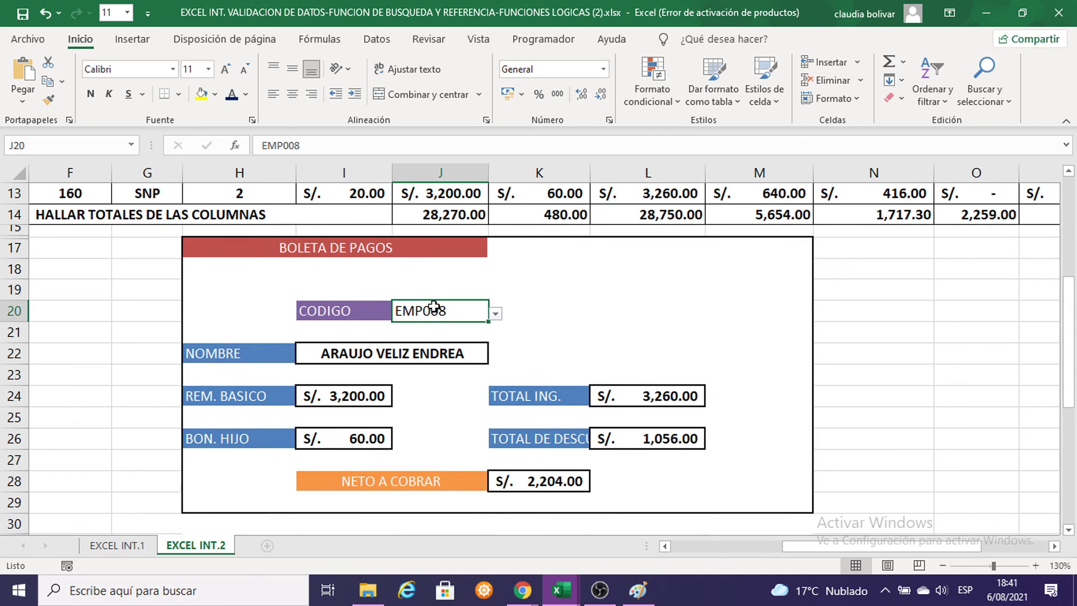
left_click(496, 313)
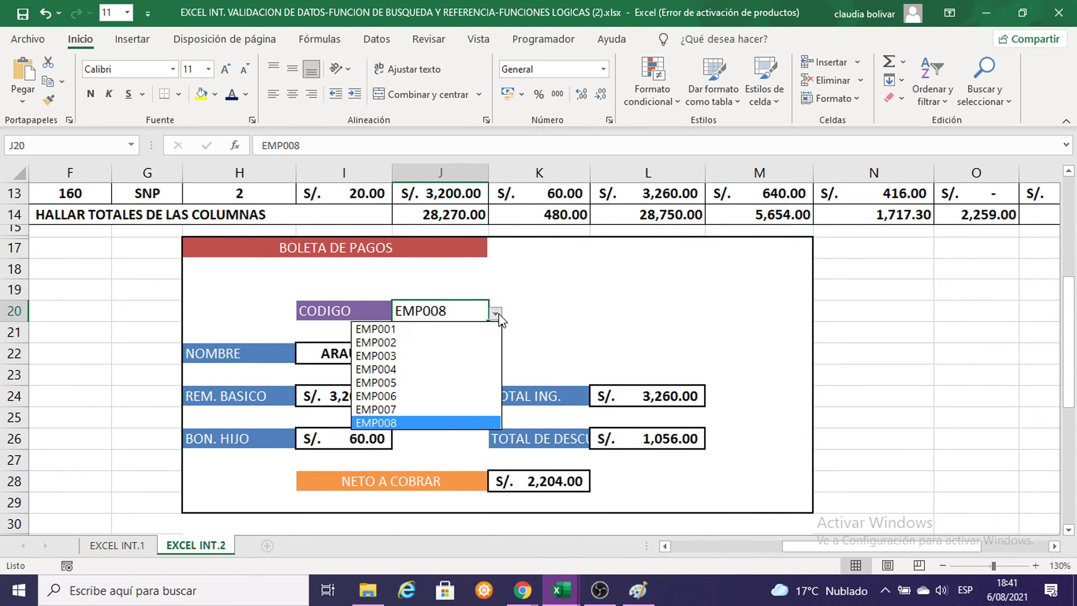
left_click(449, 382)
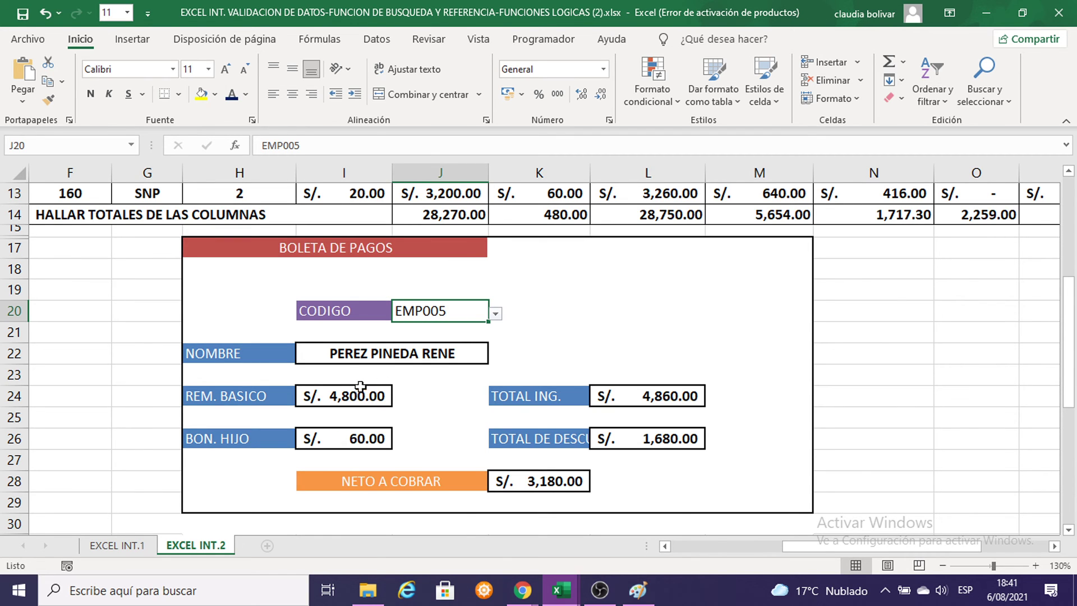
- Highlight the EMP005 row in the payroll table and compare it with the pay slip's fields
left_click_drag(793, 550, 710, 538)
scroll(538, 347, "up", 3)
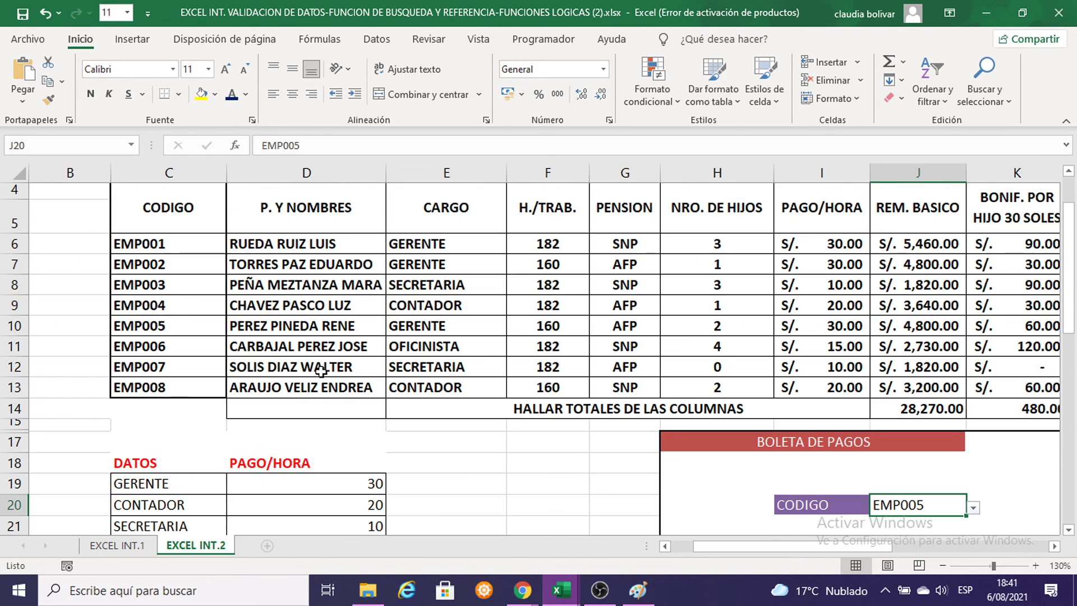
left_click(3, 325)
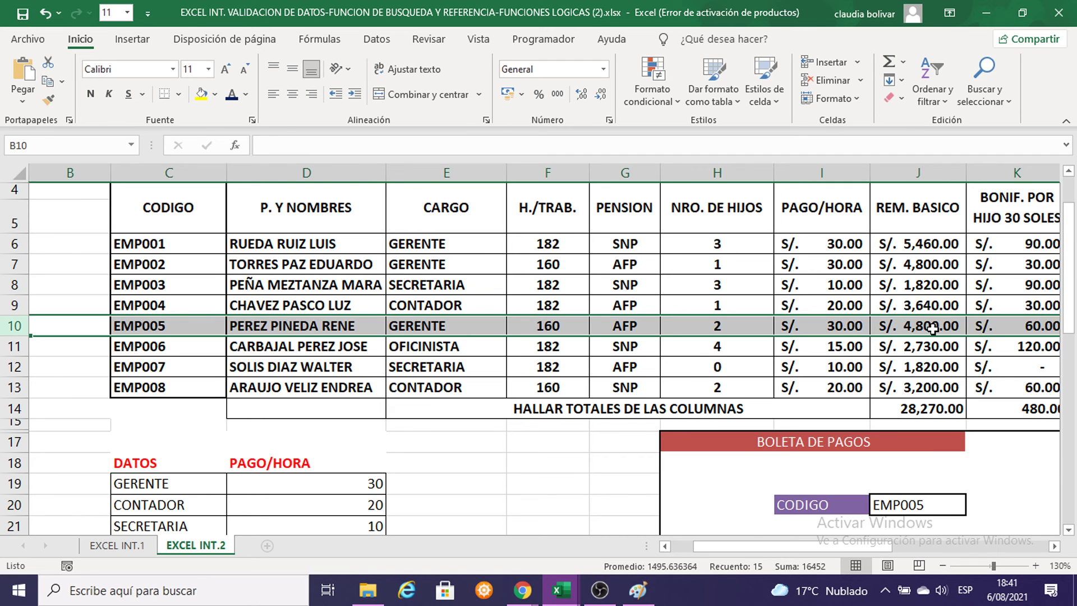
scroll(932, 328, "down", 2)
left_click_drag(855, 543, 912, 549)
scroll(774, 367, "down", 1)
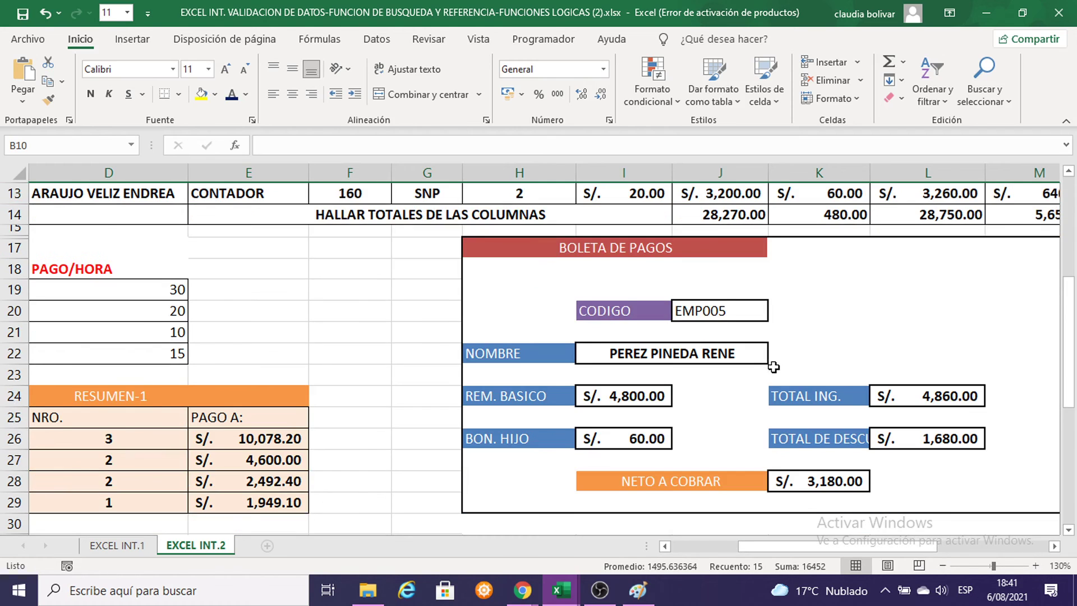
- Compare the pay slip's REM. BASICO and TOTAL ING. amounts with the payroll columns and inspect the TOTAL ING. formula
scroll(774, 367, "up", 3)
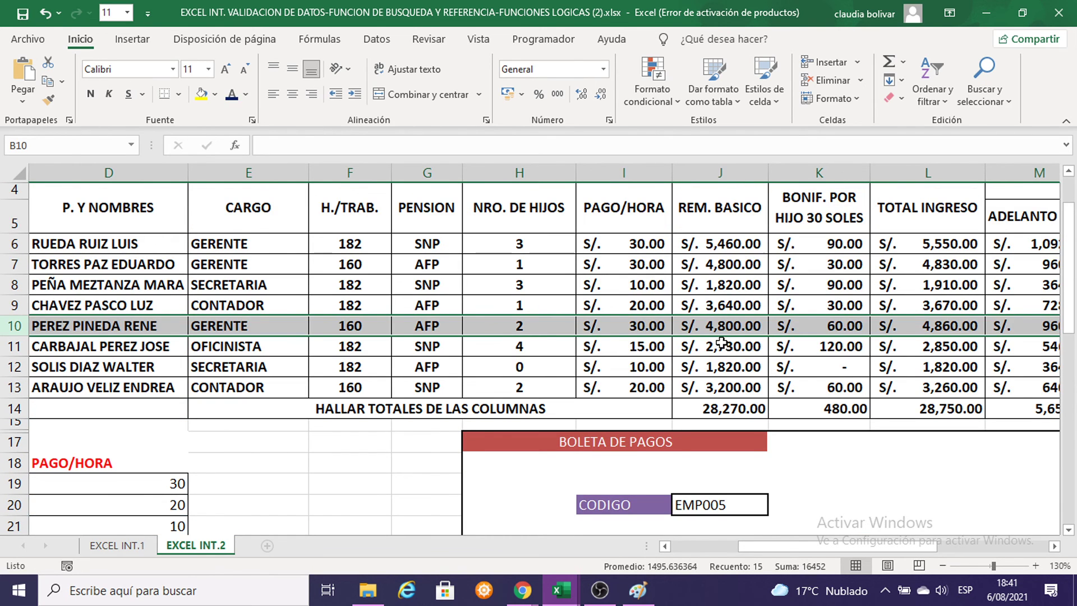
scroll(721, 343, "down", 3)
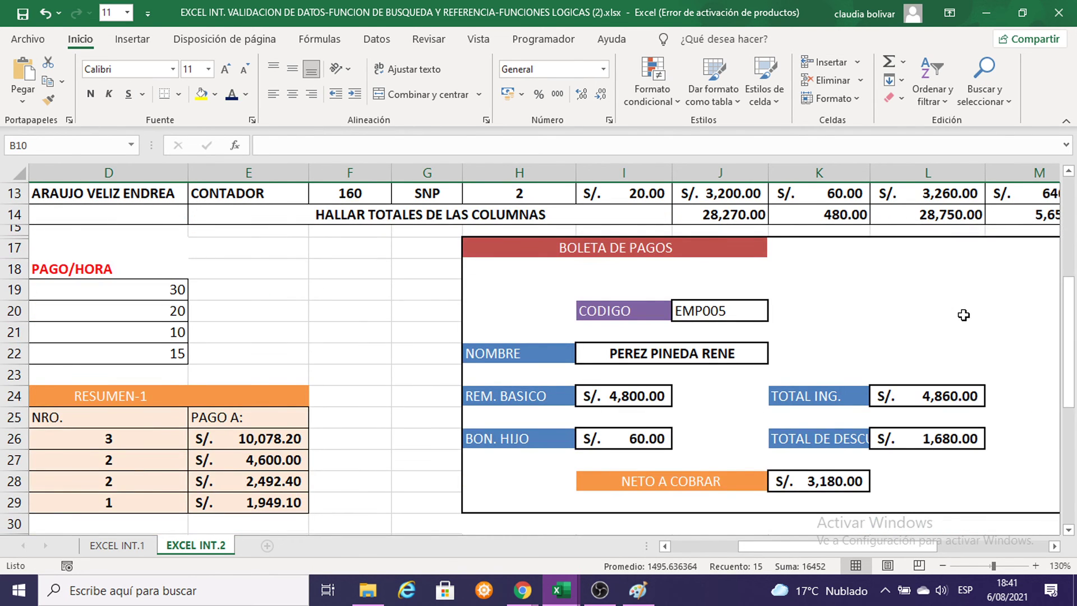
scroll(917, 326, "up", 4)
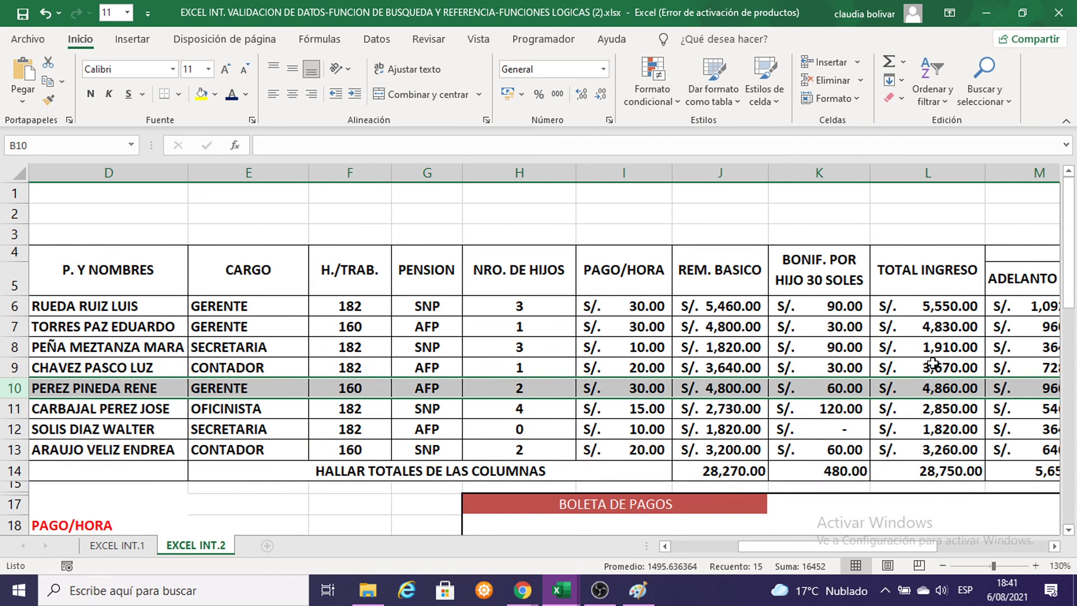
scroll(935, 400, "down", 4)
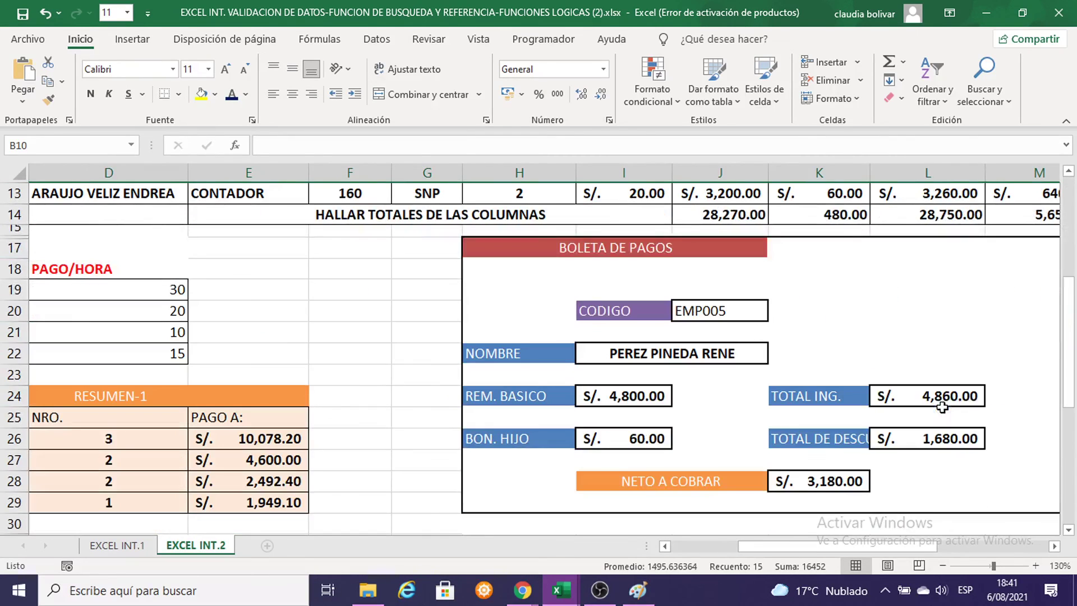
left_click(939, 401)
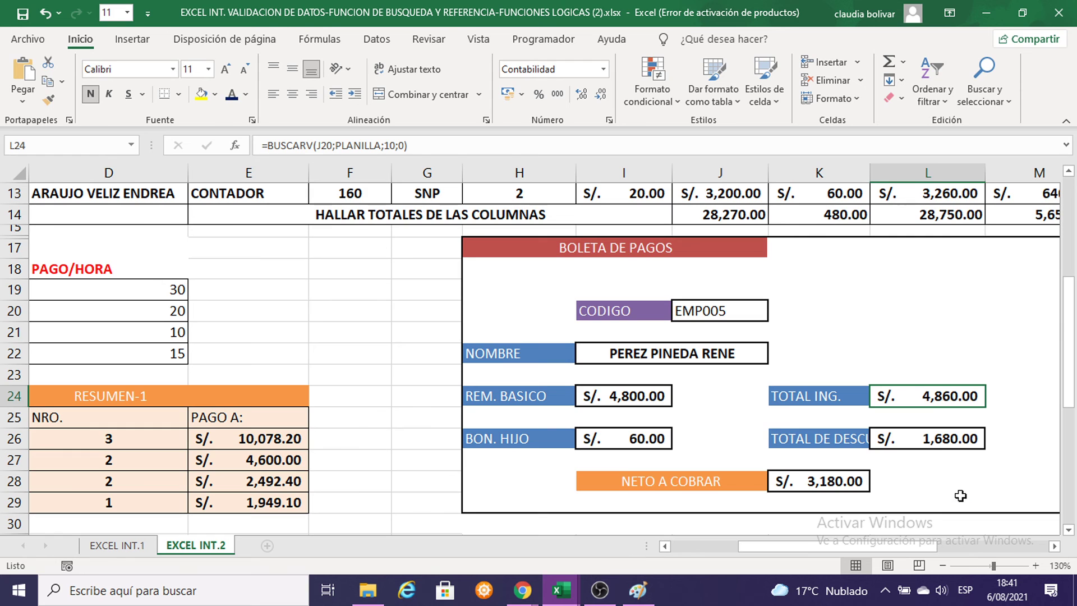
scroll(903, 387, "up", 3)
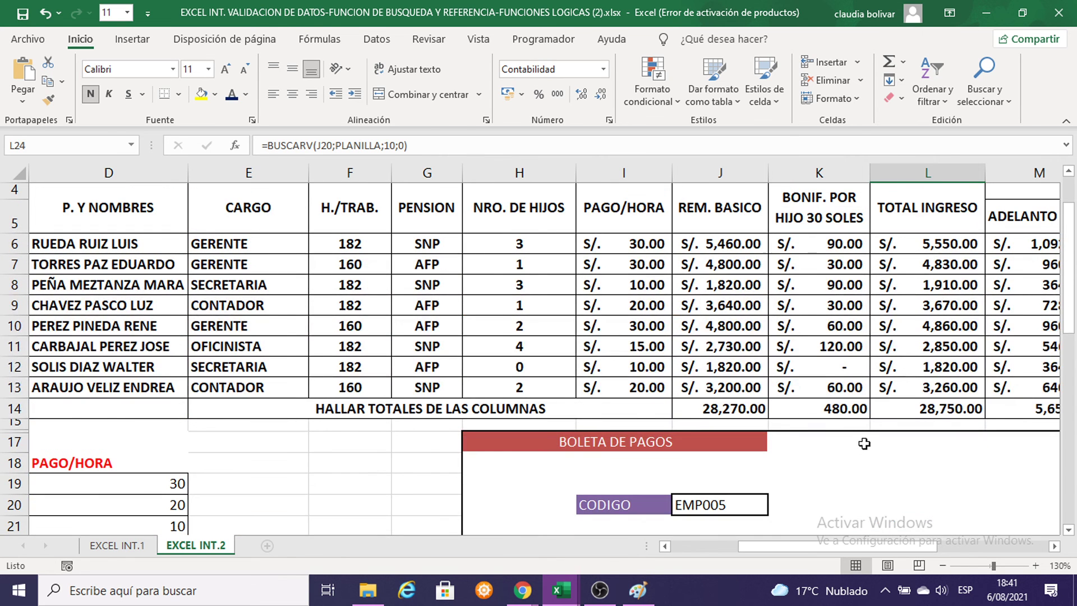
left_click(872, 457)
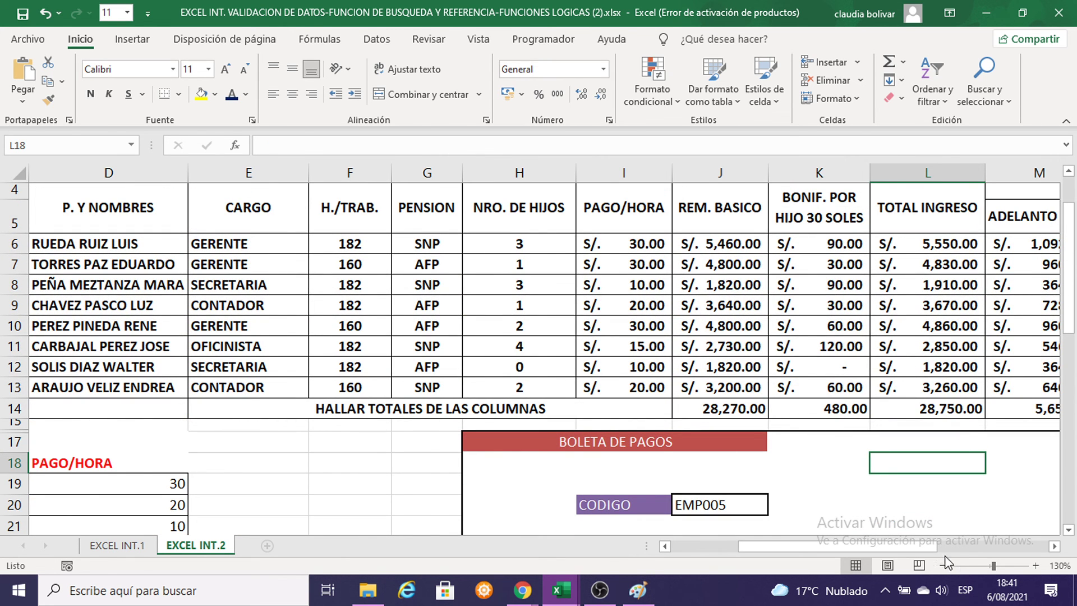
- Insert four blank rows in the payroll table between the EMP003 and EMP004 rows
left_click_drag(889, 543, 840, 549)
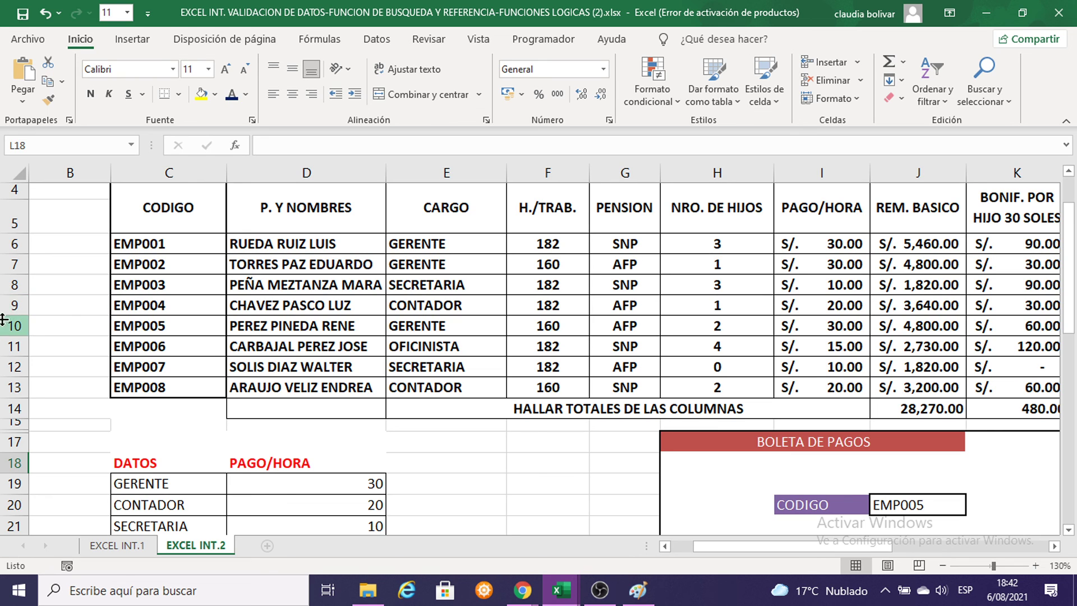
right_click(4, 307)
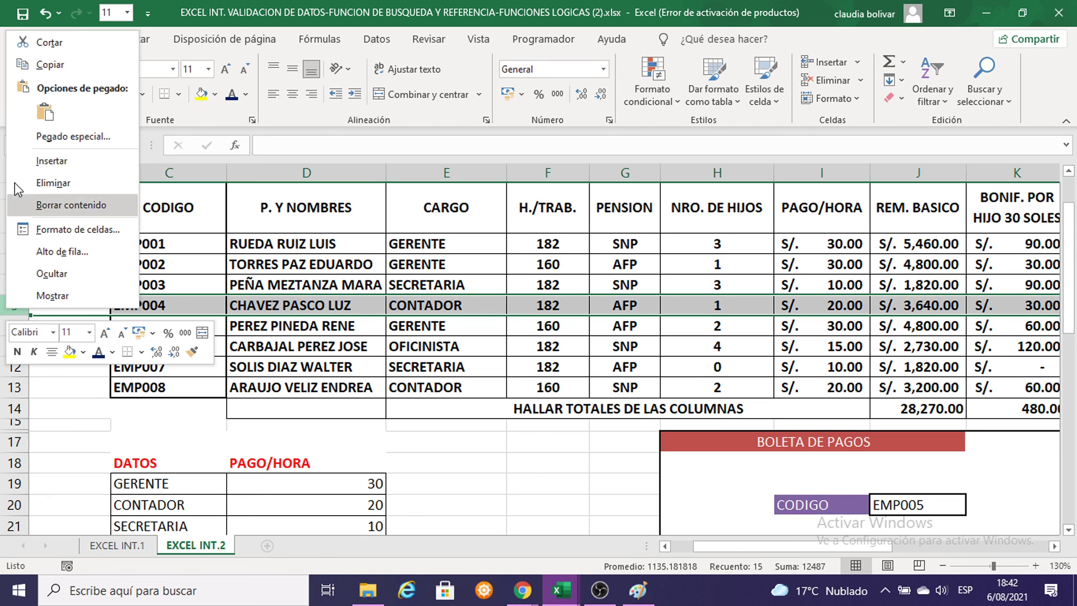
left_click(34, 161)
right_click(8, 304)
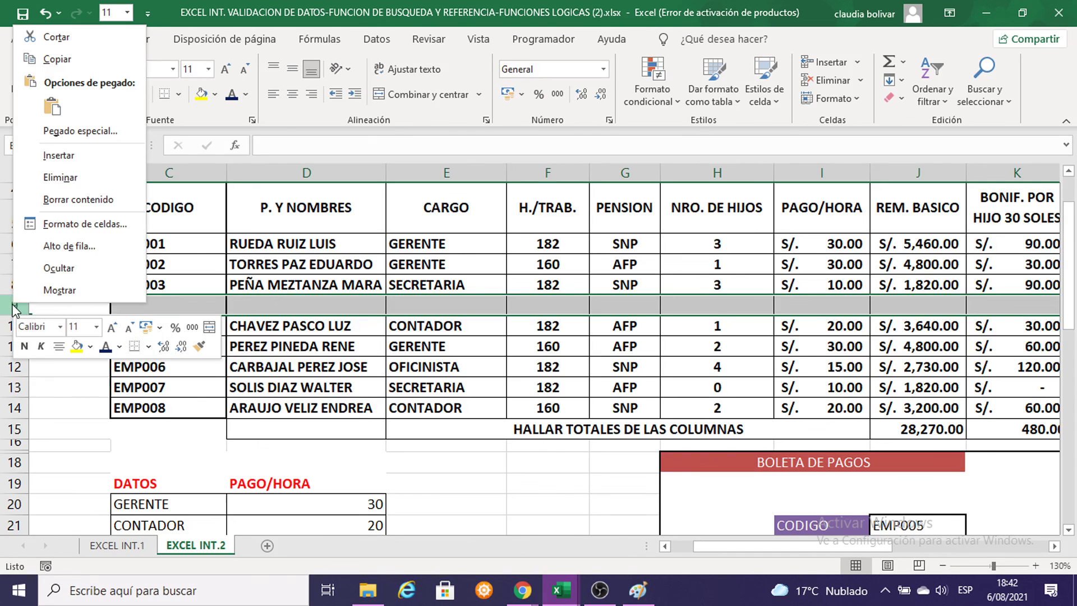
left_click(39, 157)
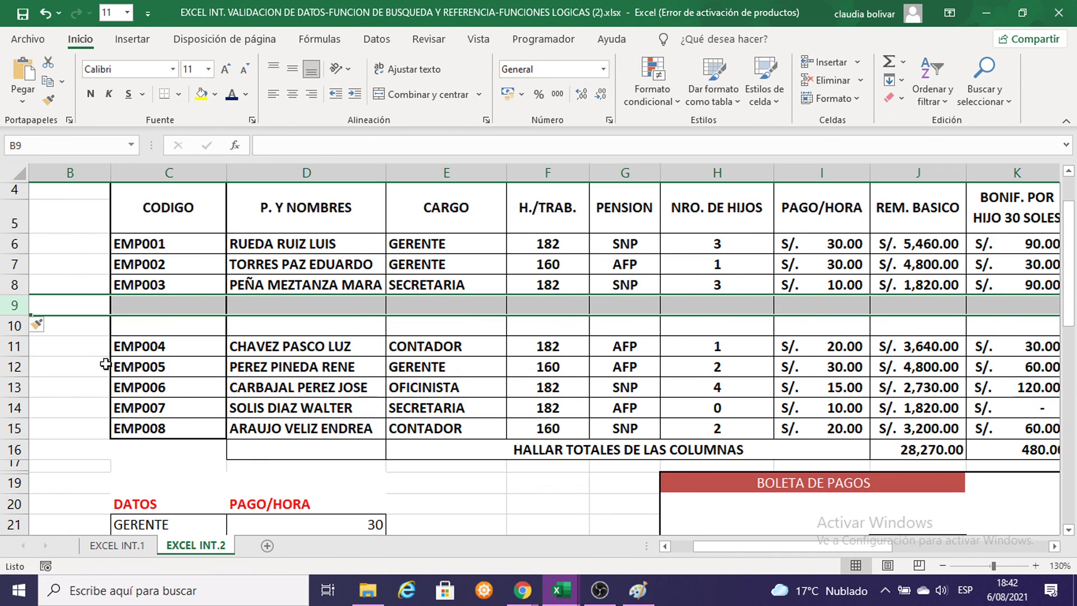
right_click(13, 306)
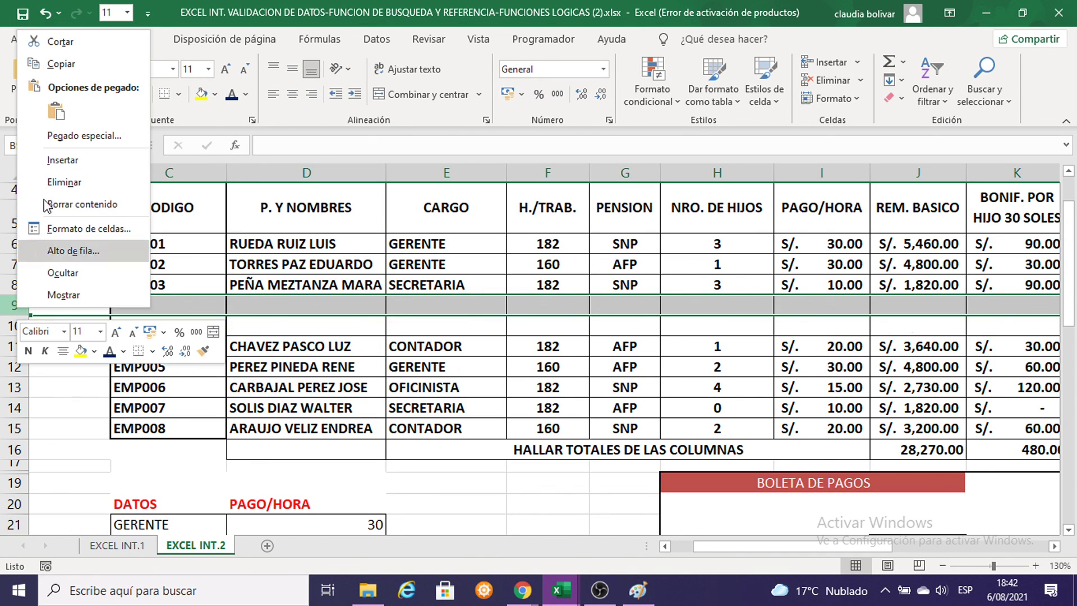
left_click(43, 161)
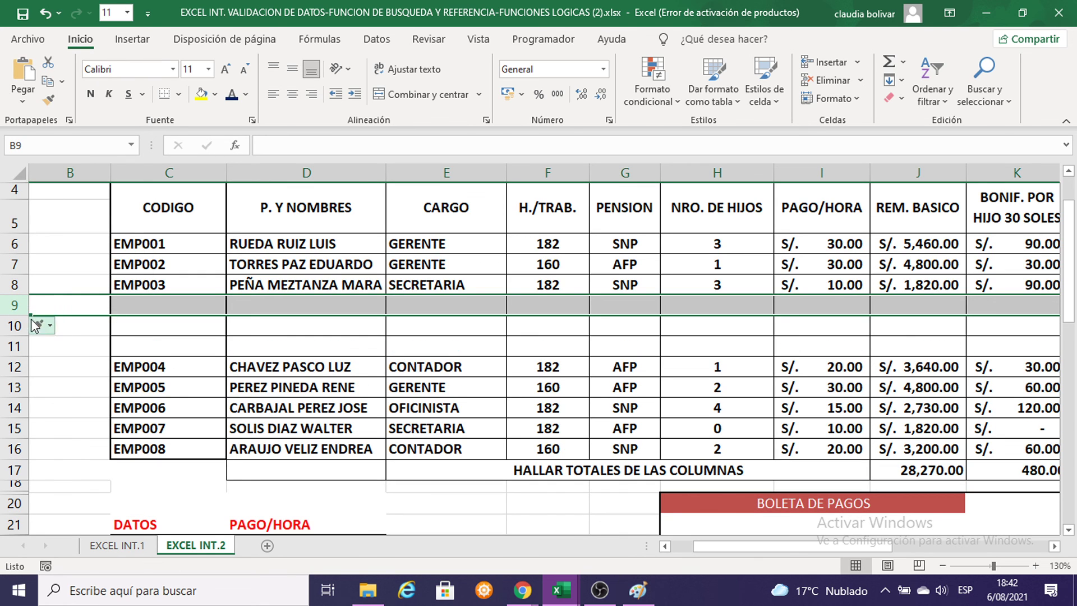
left_click(8, 327)
right_click(8, 326)
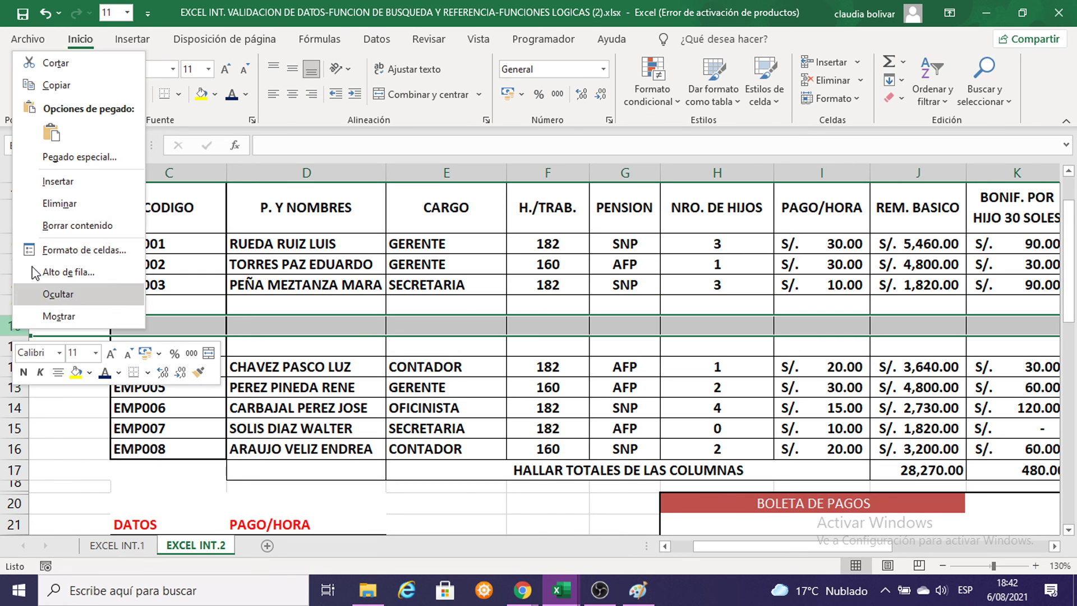
left_click(51, 177)
left_click(149, 241)
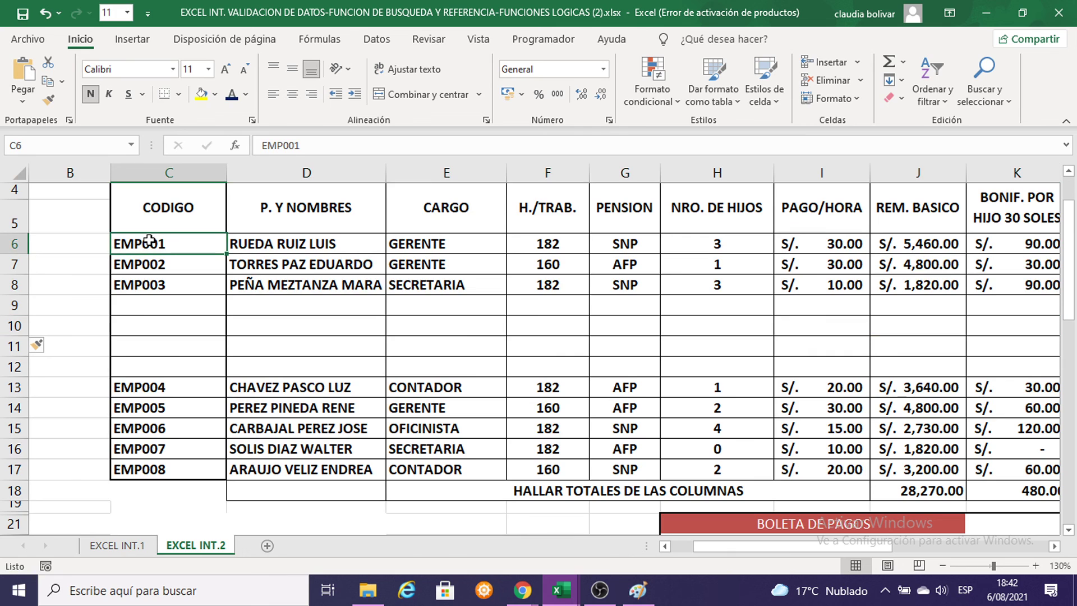